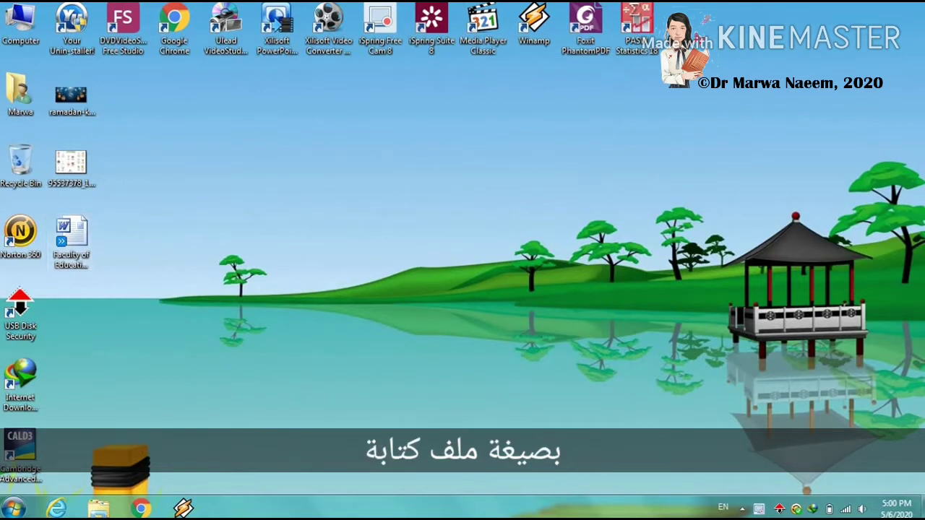
# Step: Open the Faculty of Education Template document from the desktop in Word, dismissing the activation wizard, and maximize its window
pyautogui.doubleClick(79, 242)
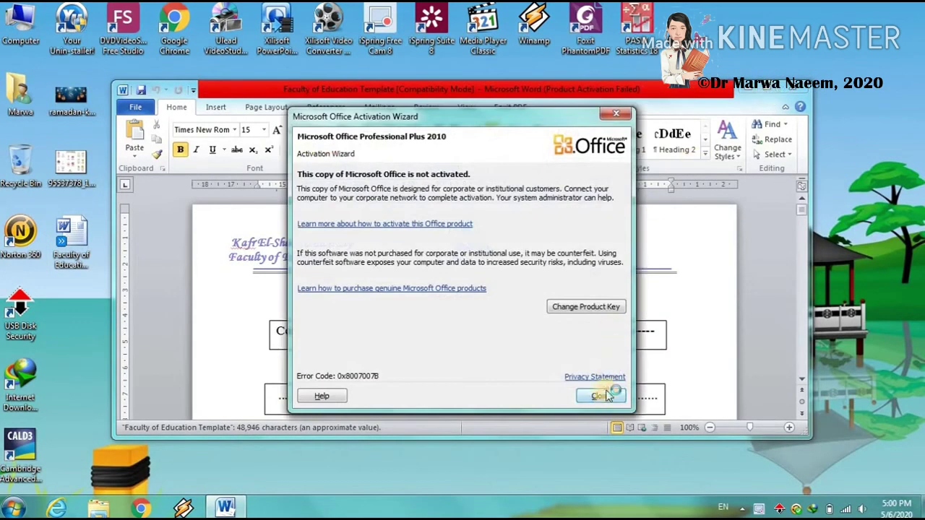
pyautogui.click(600, 396)
pyautogui.click(773, 85)
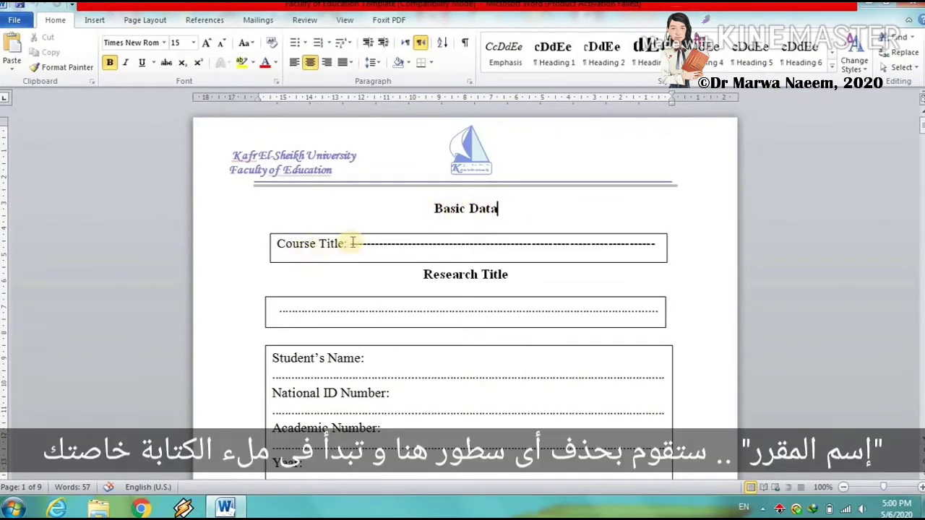
# Step: Replace the dashed placeholder after Course Title with "English"
pyautogui.moveTo(350, 245); pyautogui.dragTo(656, 238)
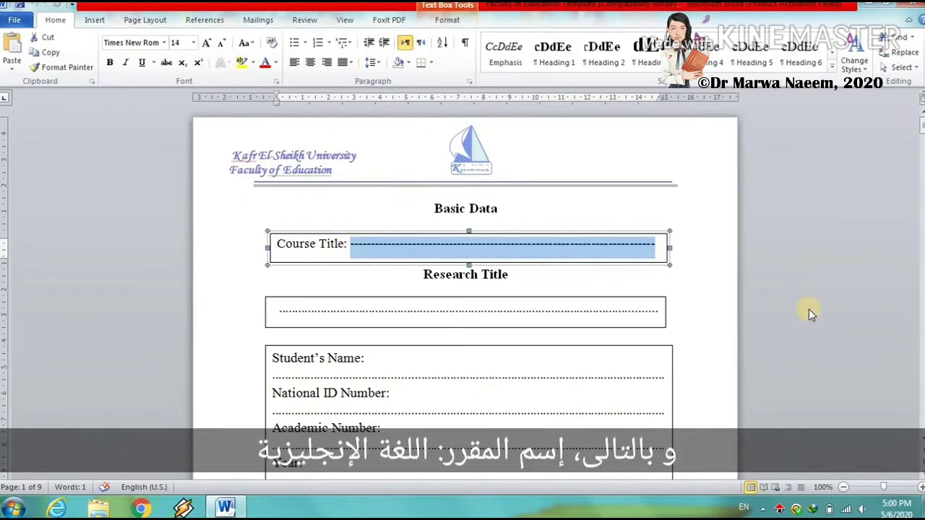
pyautogui.write('E')
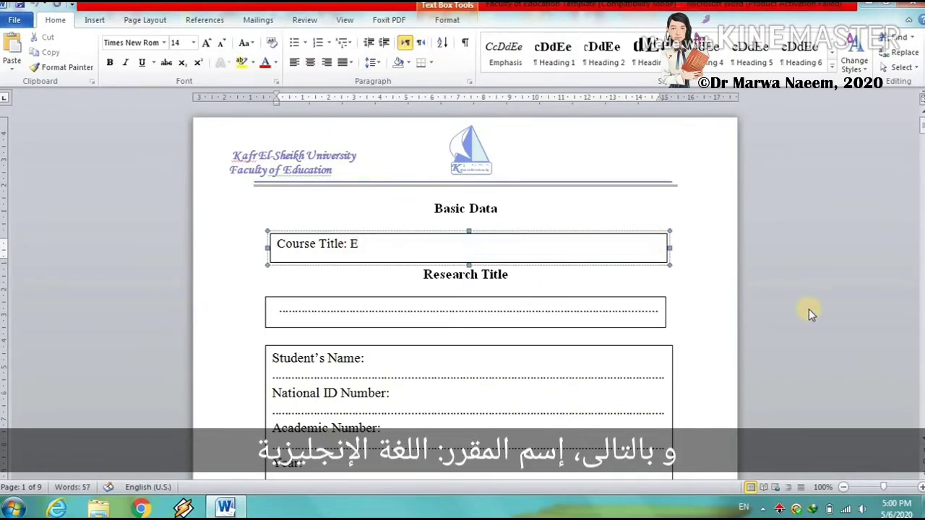
pyautogui.write('nglish')
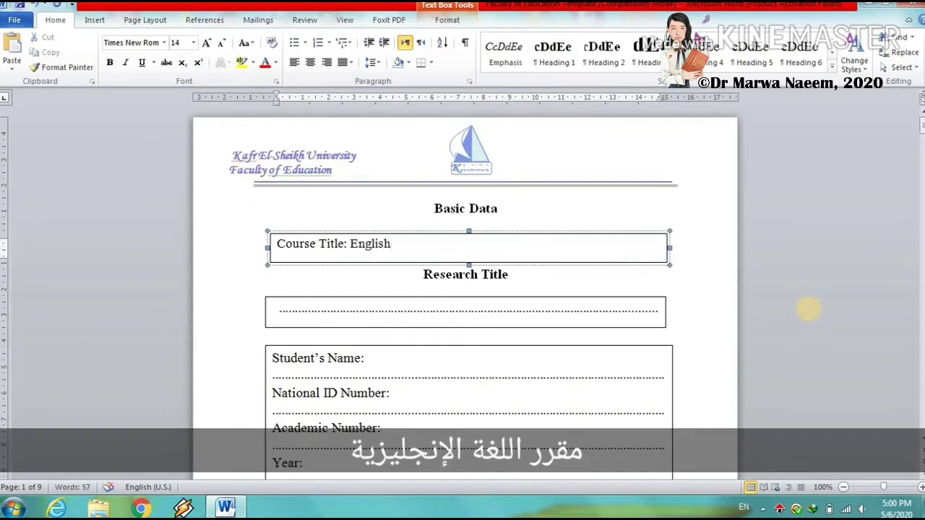
pyautogui.click(529, 275)
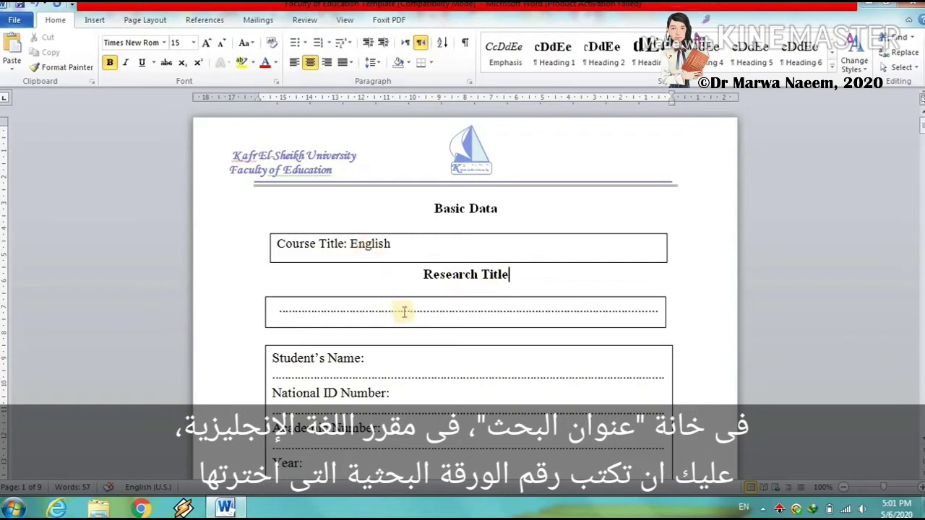
# Step: Replace the dotted placeholder in the Research Title box with the paper number 7 and center it
pyautogui.doubleClick(458, 310)
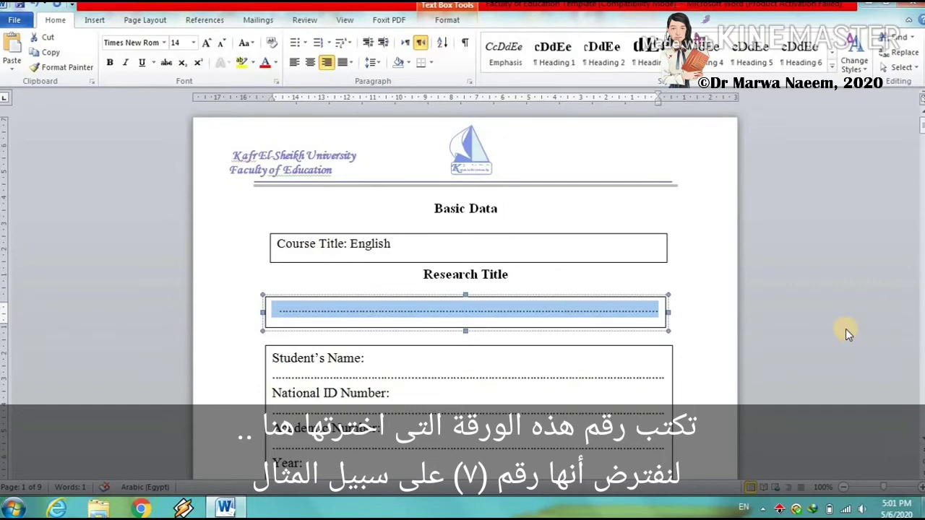
pyautogui.write('7')
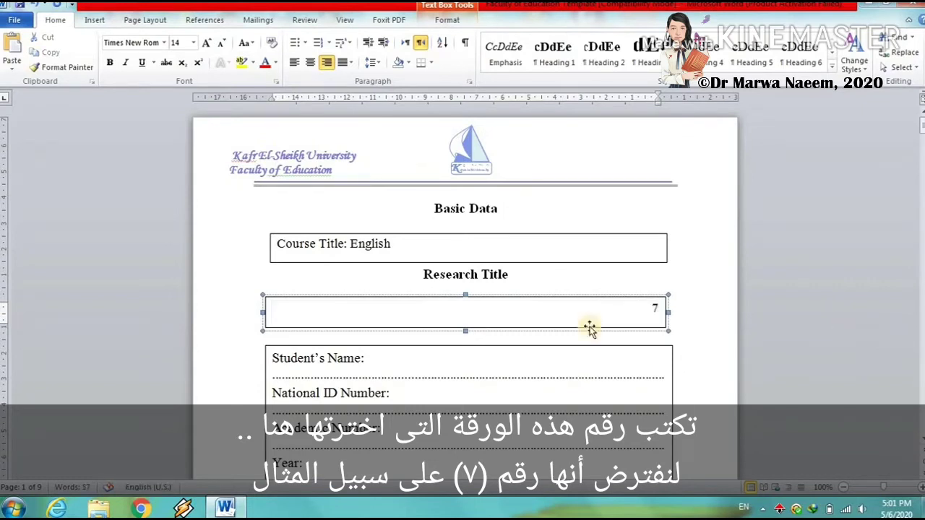
pyautogui.click(311, 62)
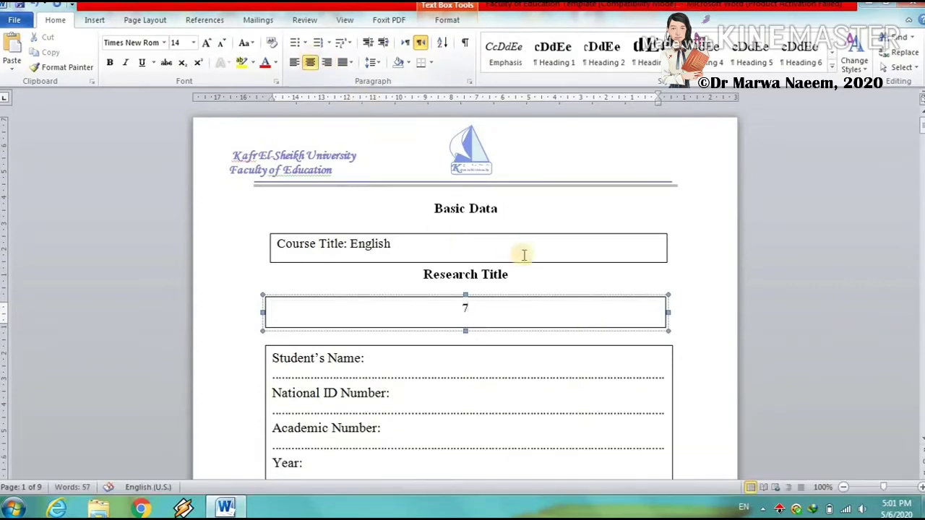
pyautogui.click(695, 300)
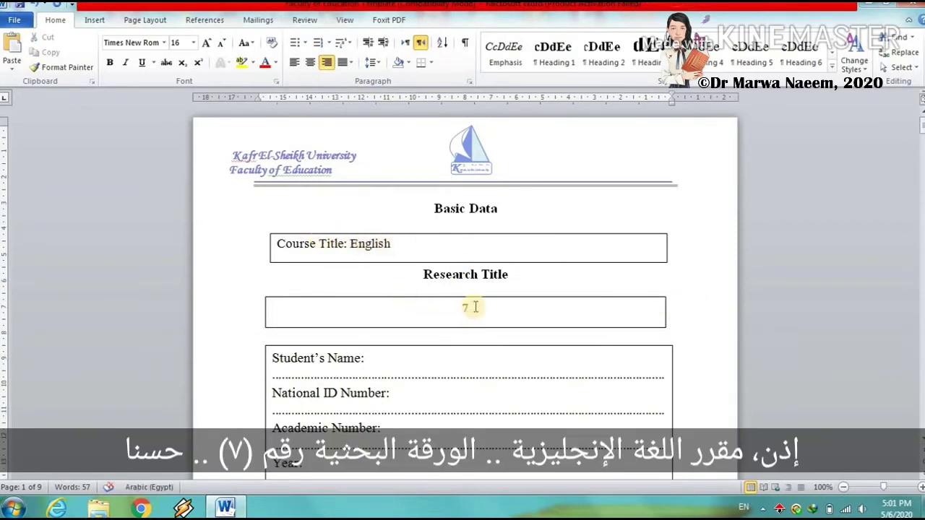
# Step: Replace the dotted line under Year in the student data box with "First"
pyautogui.scroll(-5, 481, 306)
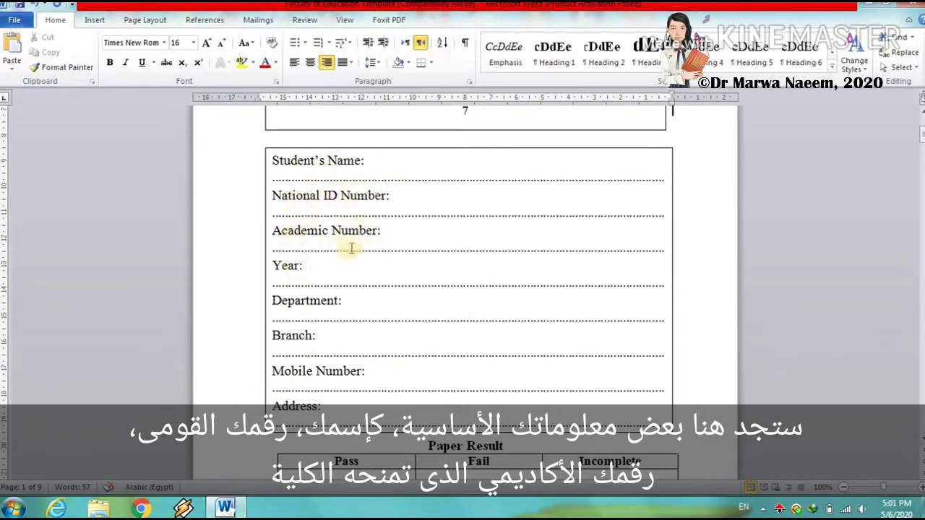
pyautogui.tripleClick(301, 285)
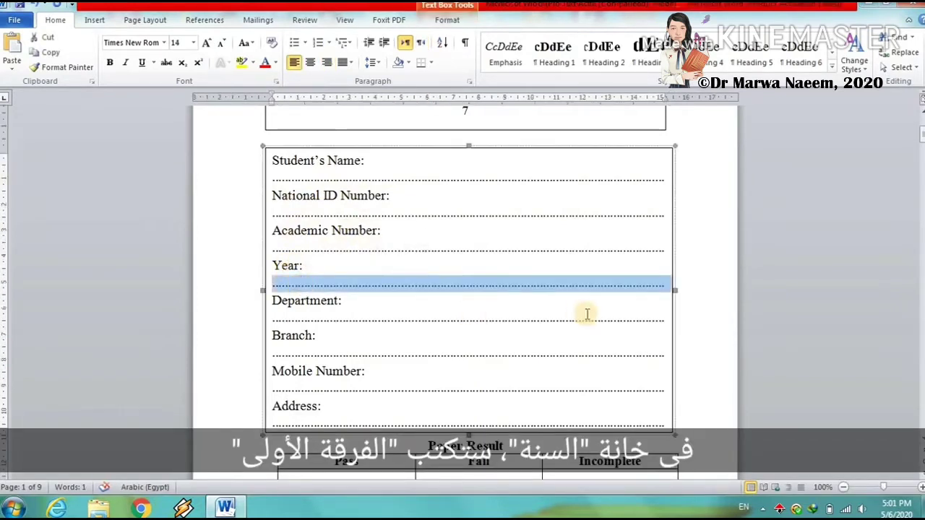
pyautogui.write('F')
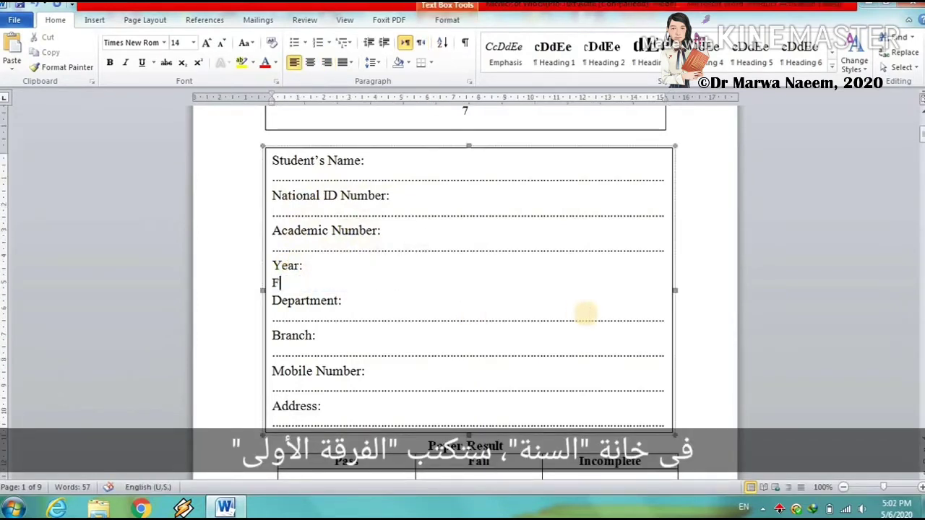
pyautogui.write('irst')
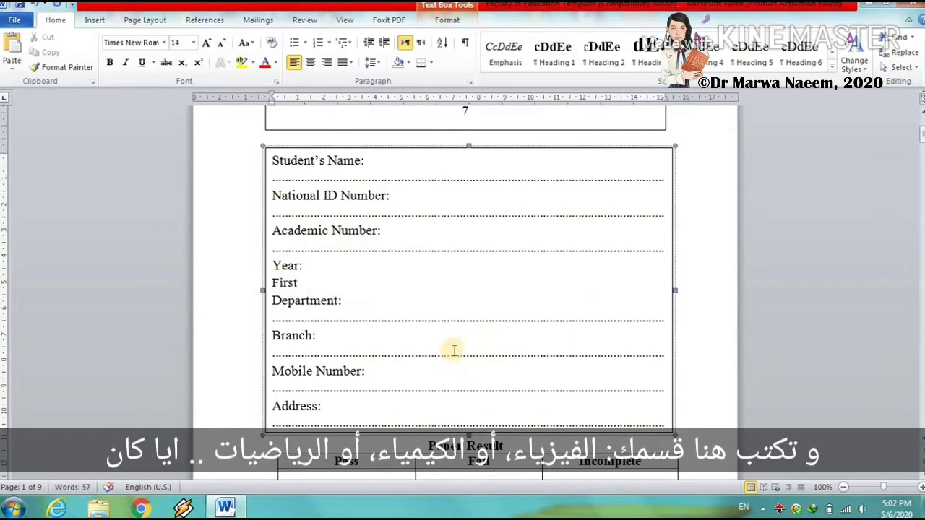
# Step: Replace the dotted line under Department with "Physics"
pyautogui.click(396, 320)
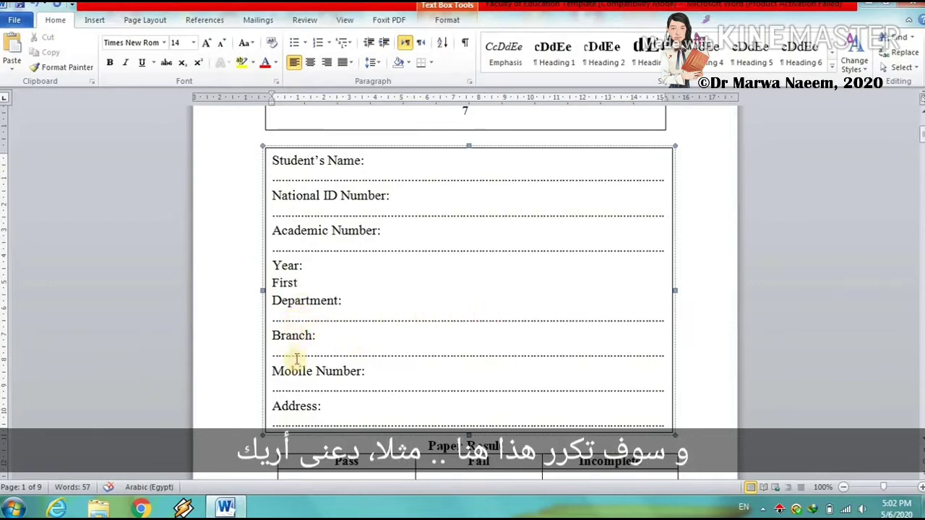
pyautogui.tripleClick(290, 319)
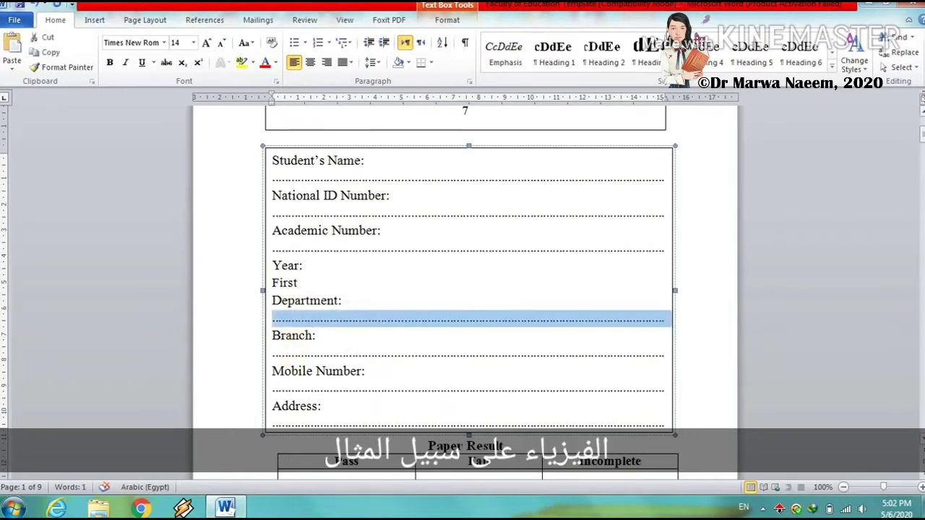
pyautogui.write('Phys')
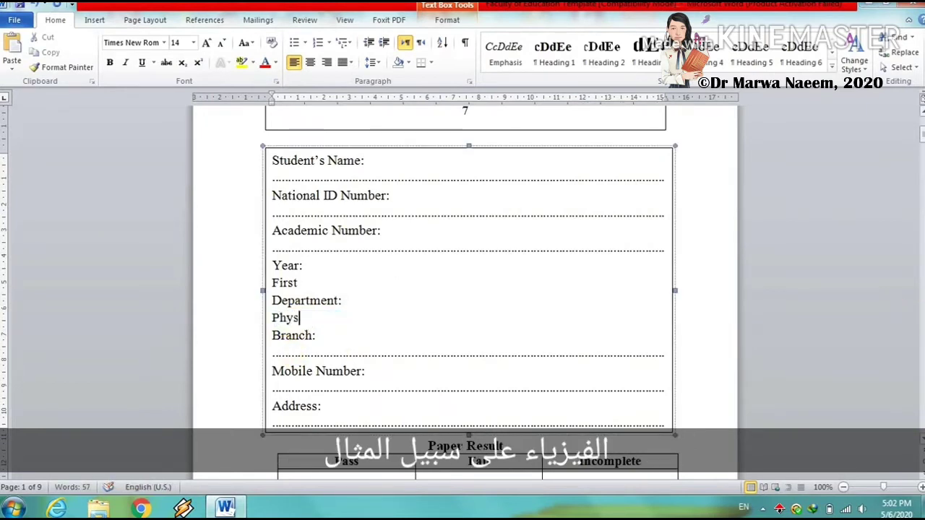
pyautogui.write('ics')
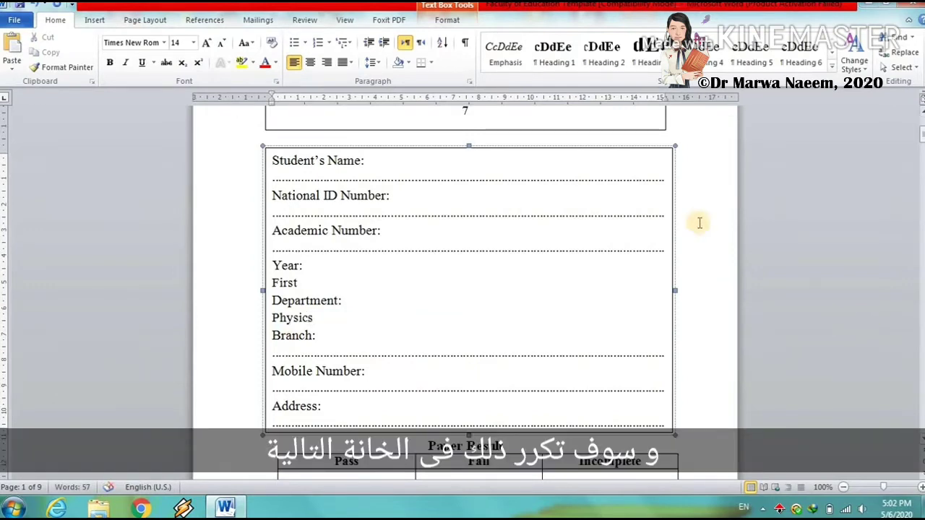
# Step: Copy "Physics" from the Department entry to replace the dotted line under Branch, leaving no blank line above Mobile Number
pyautogui.doubleClick(285, 318)
pyautogui.hotkey('ctrl', 'c')
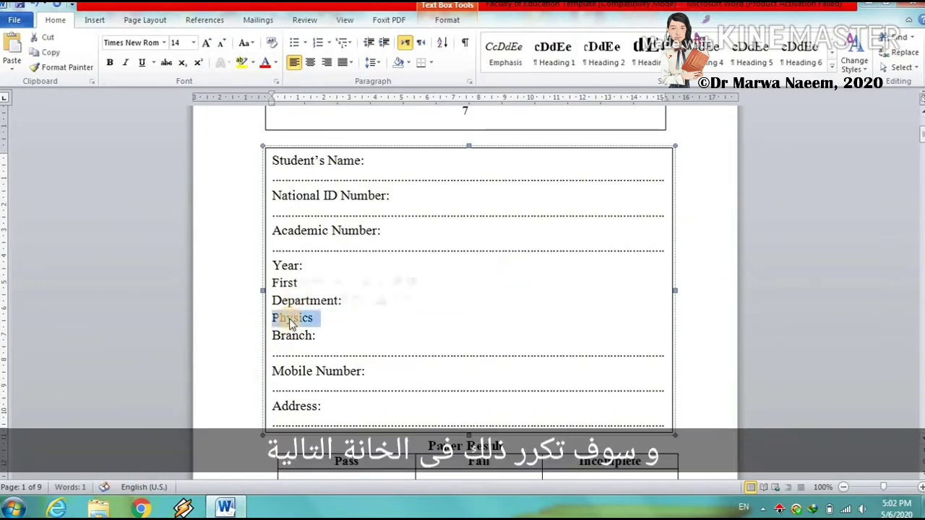
pyautogui.tripleClick(301, 353)
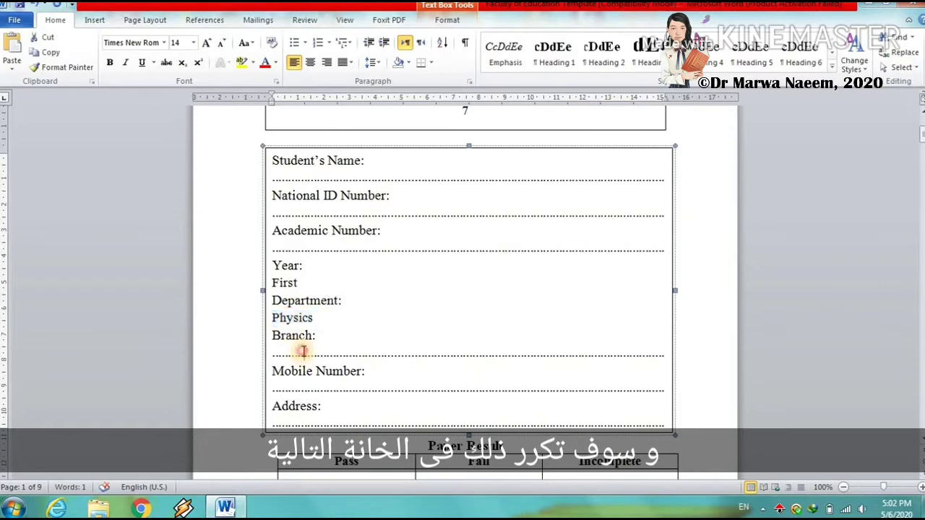
pyautogui.press('Delete')
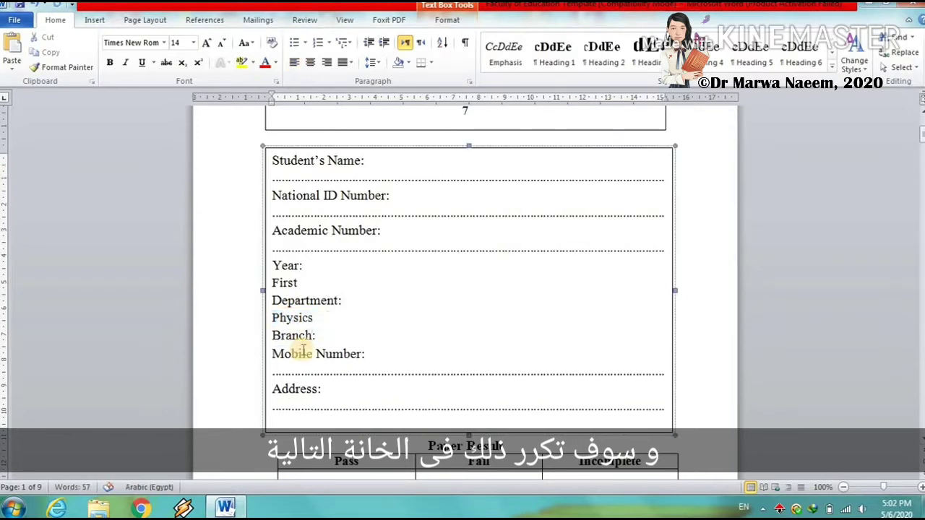
pyautogui.press('Return')
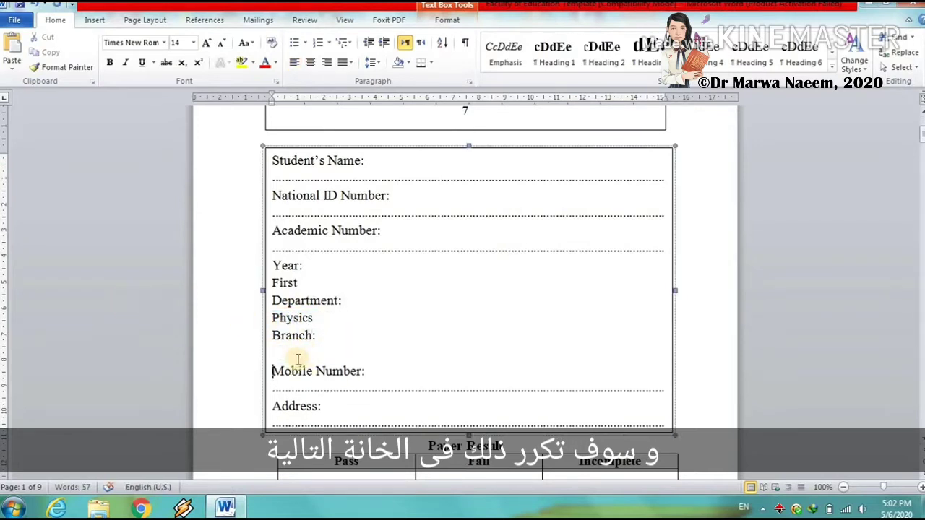
pyautogui.click(297, 354)
pyautogui.hotkey('ctrl', 'v')
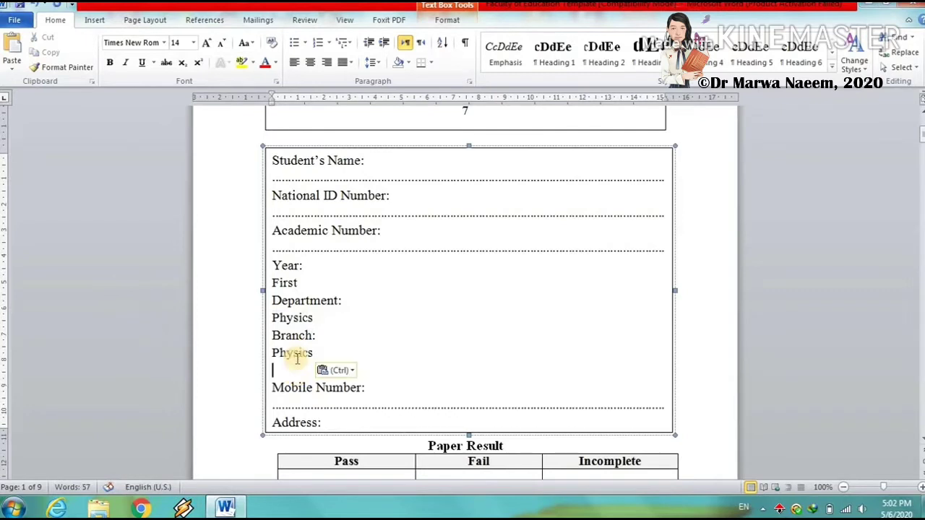
pyautogui.press('Delete')
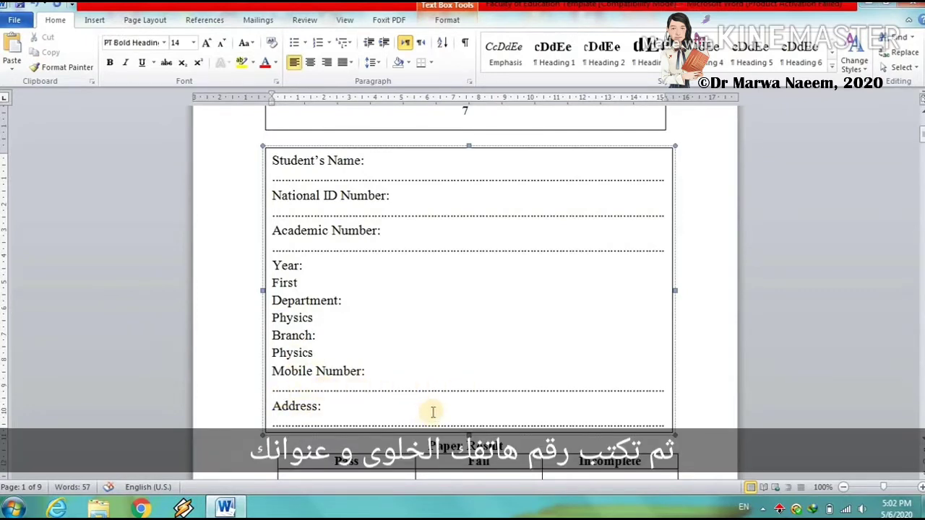
# Step: Review the Paper Result and Raters' Committee tables, then the Introduction, Content, Conclusion and Recommendations, and References sections through the last page
pyautogui.scroll(-3, 433, 412)
pyautogui.scroll(-1, 433, 412)
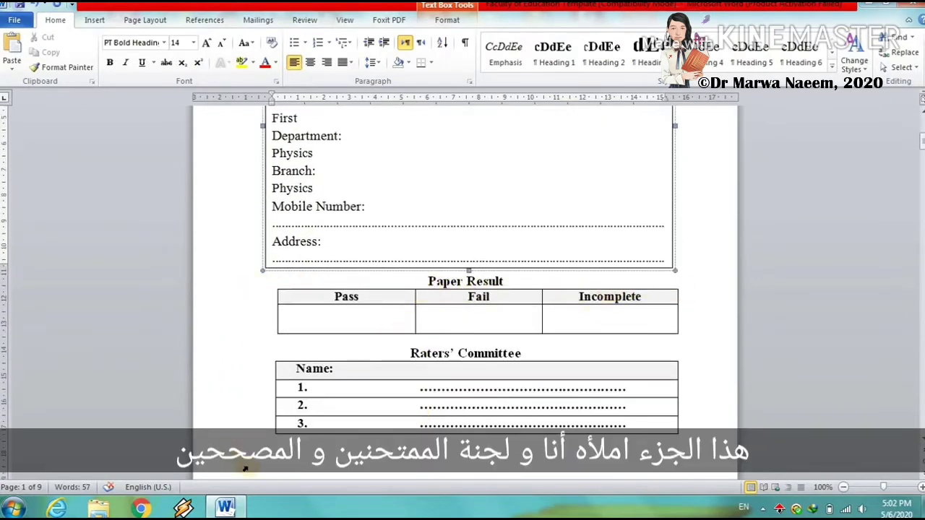
pyautogui.click(696, 301)
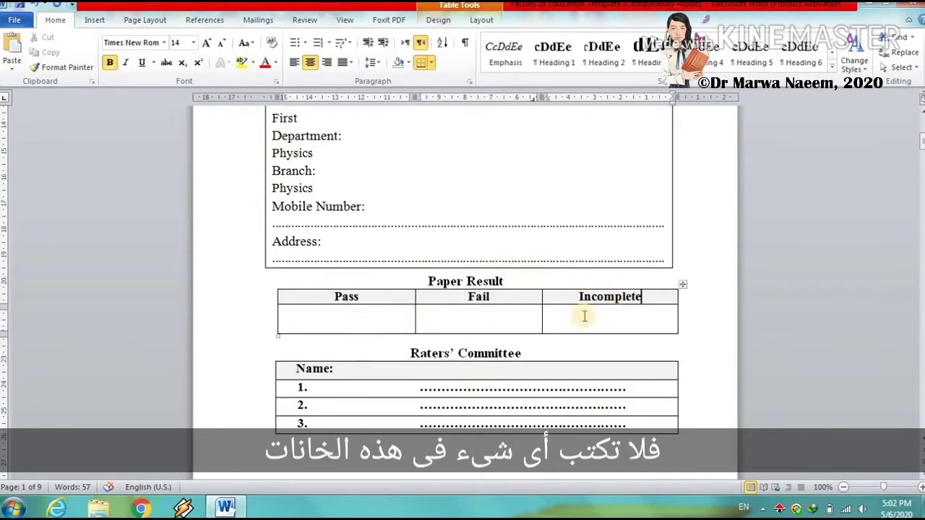
pyautogui.scroll(-8, 541, 412)
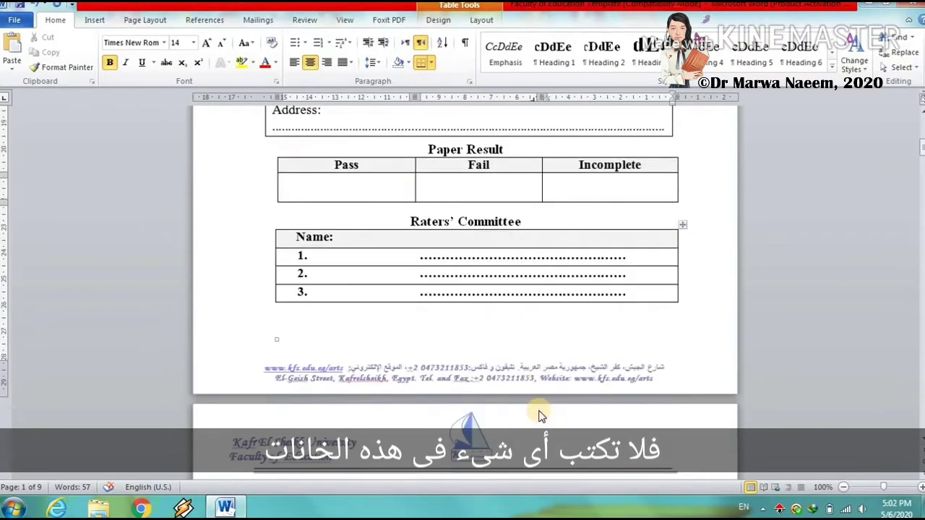
pyautogui.scroll(-3, 538, 410)
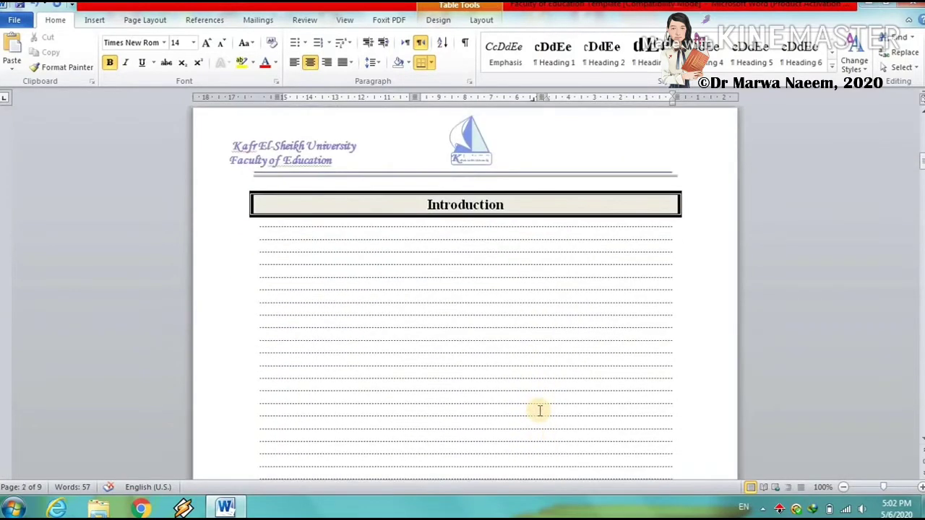
pyautogui.scroll(2, 537, 409)
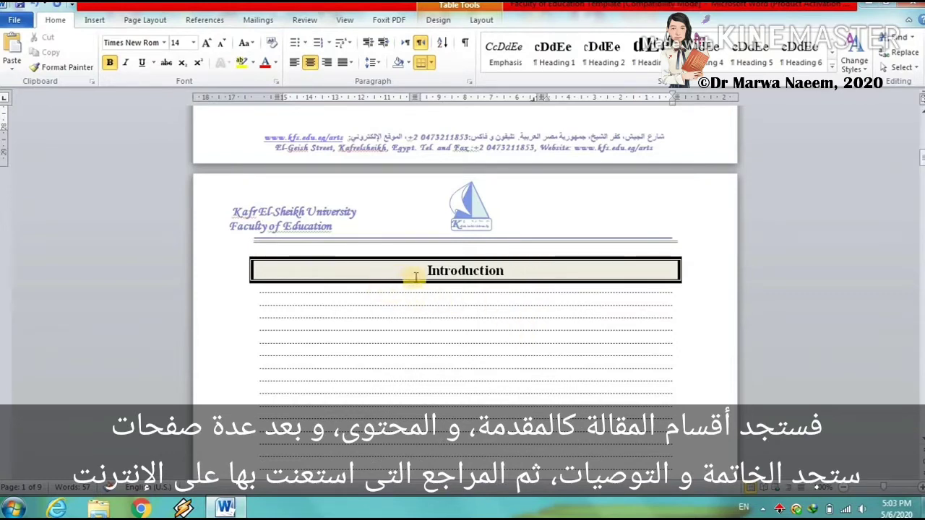
pyautogui.scroll(-8, 405, 279)
pyautogui.scroll(-20, 416, 282)
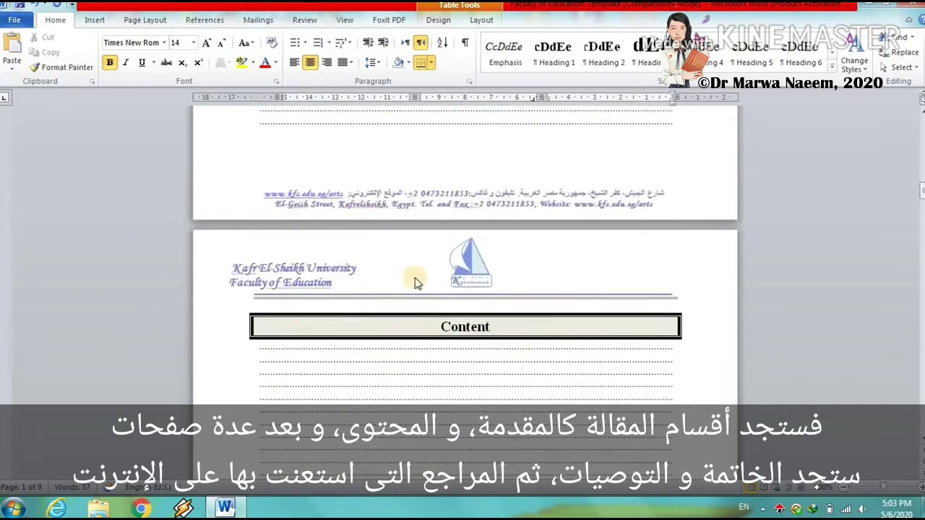
pyautogui.scroll(-20, 456, 317)
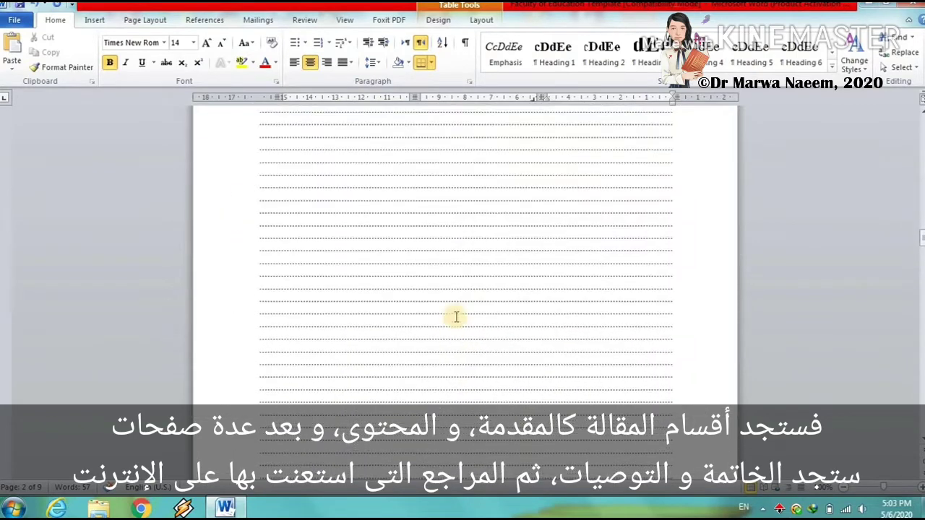
pyautogui.scroll(-20, 457, 318)
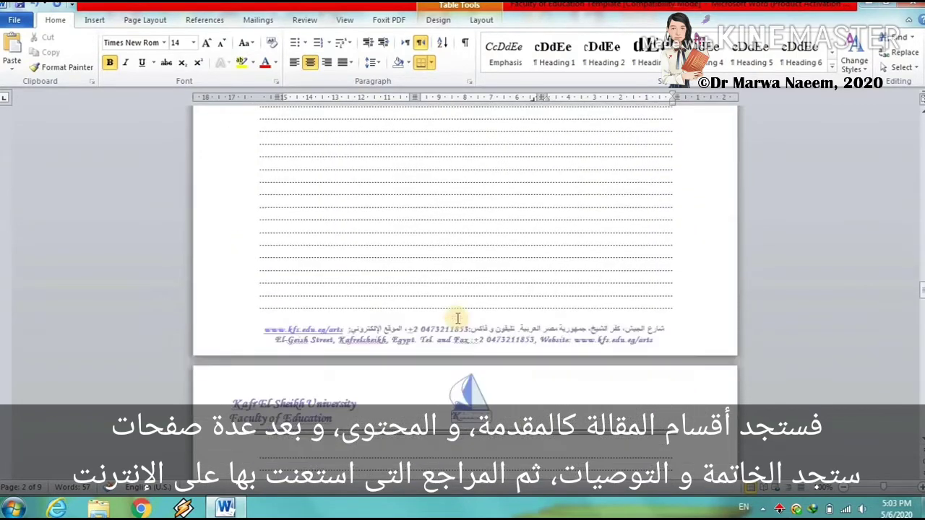
pyautogui.scroll(-20, 458, 318)
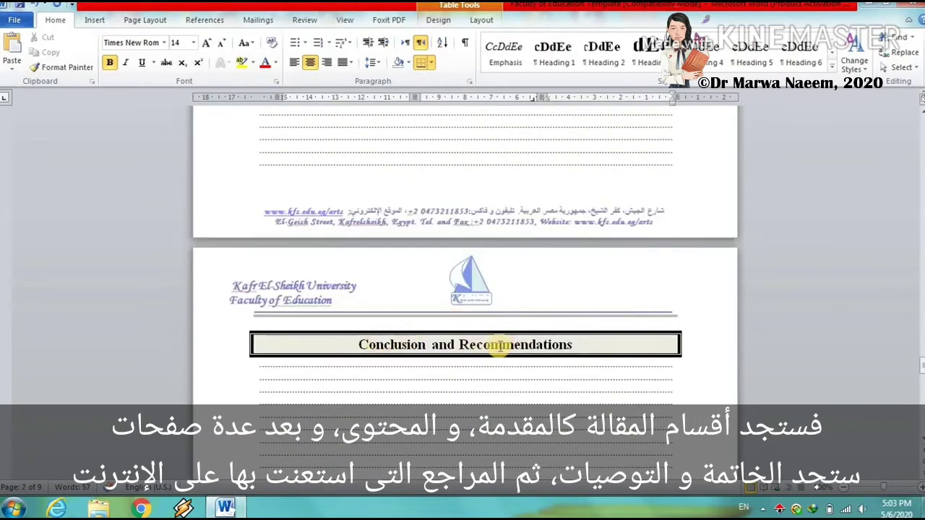
pyautogui.scroll(-10, 520, 348)
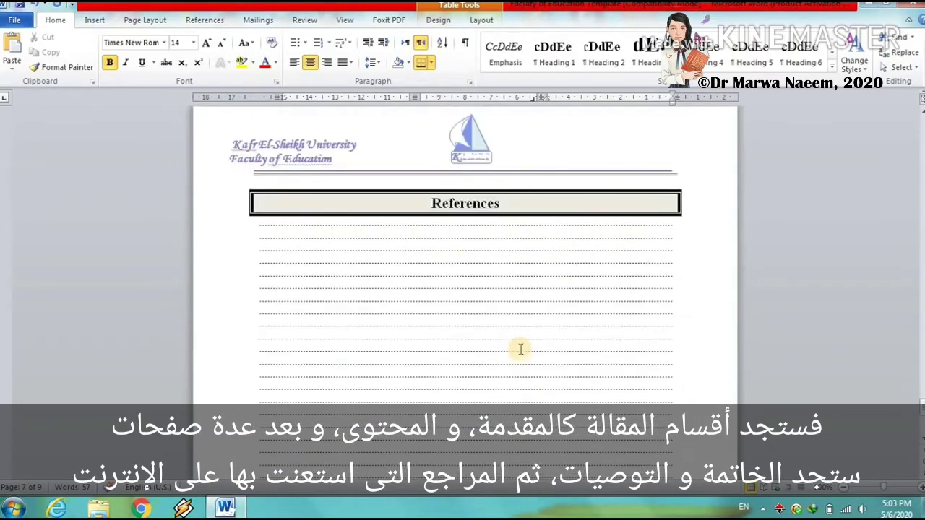
pyautogui.scroll(-4, 506, 279)
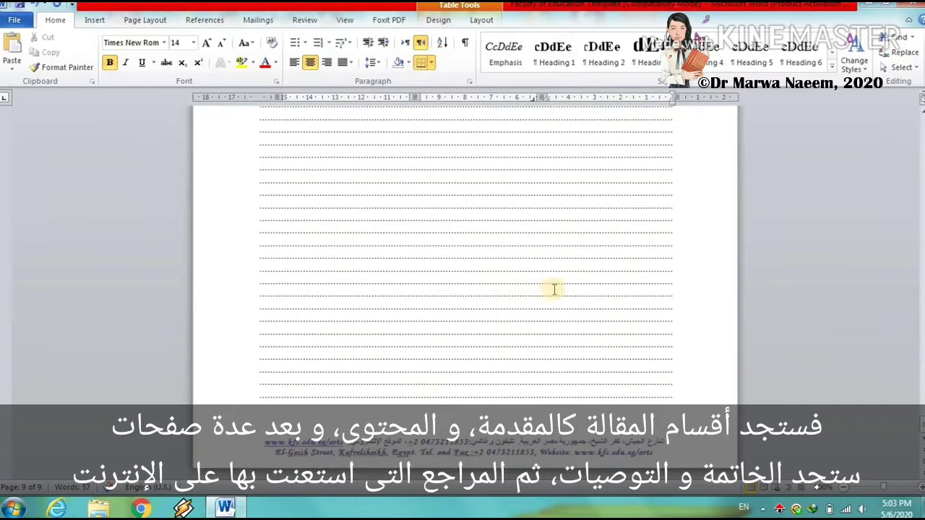
# Step: Replace the Introduction heading on page 2 with the essay title "Atoms"
pyautogui.scroll(4, 554, 290)
pyautogui.scroll(15, 553, 289)
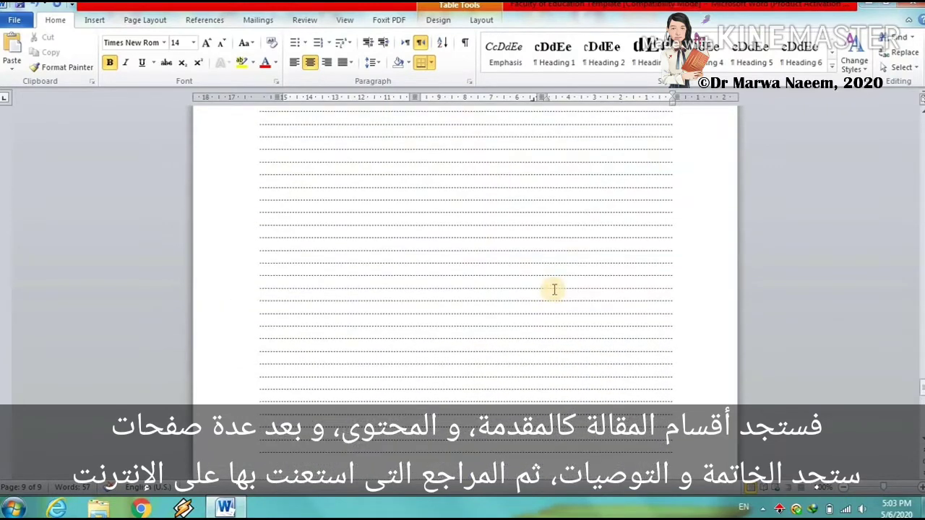
pyautogui.scroll(10, 554, 289)
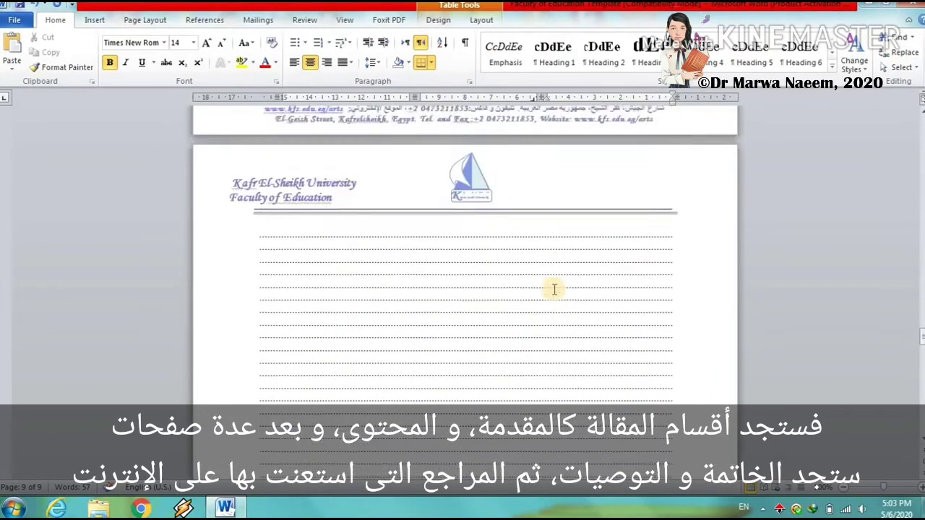
pyautogui.scroll(10, 554, 290)
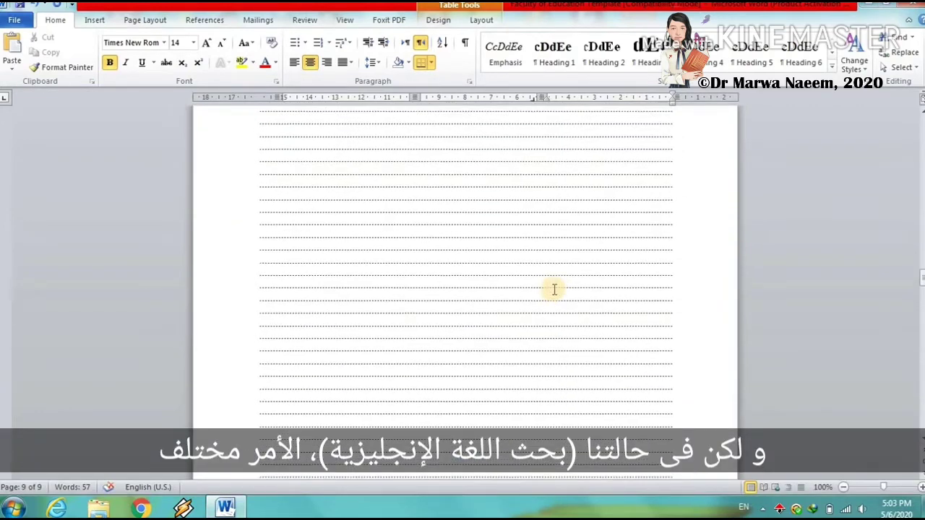
pyautogui.scroll(10, 554, 289)
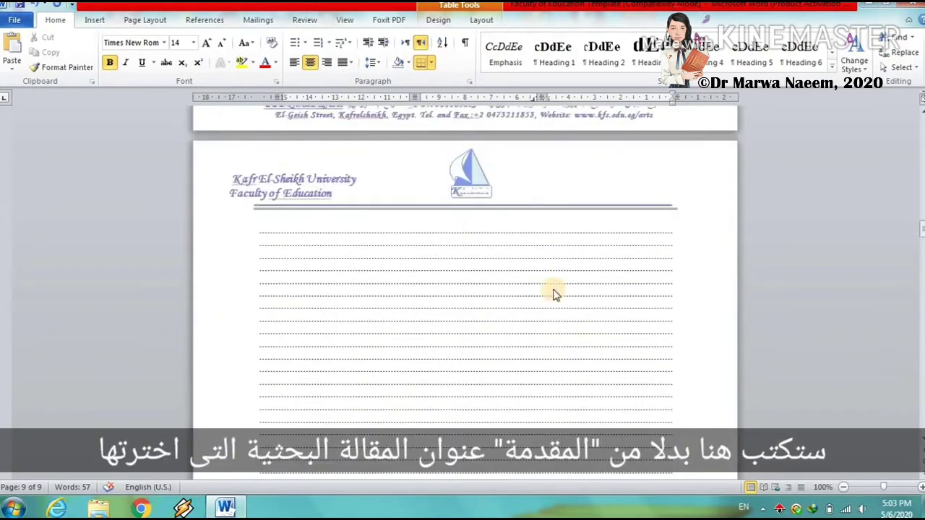
pyautogui.scroll(3, 554, 289)
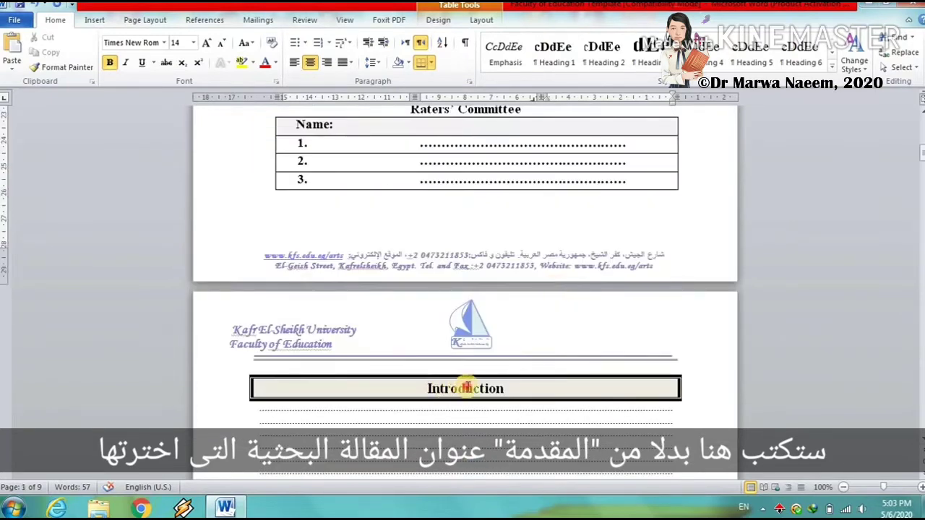
pyautogui.doubleClick(467, 387)
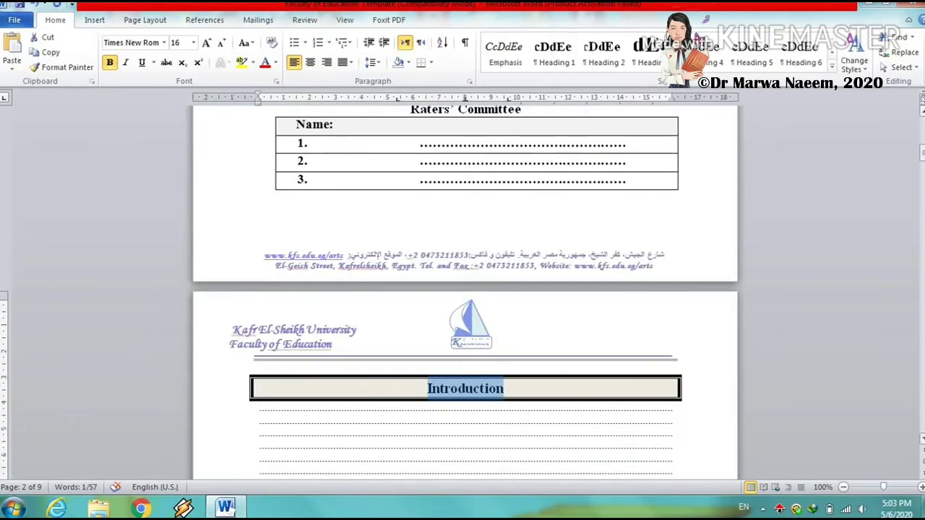
pyautogui.write('Ar')
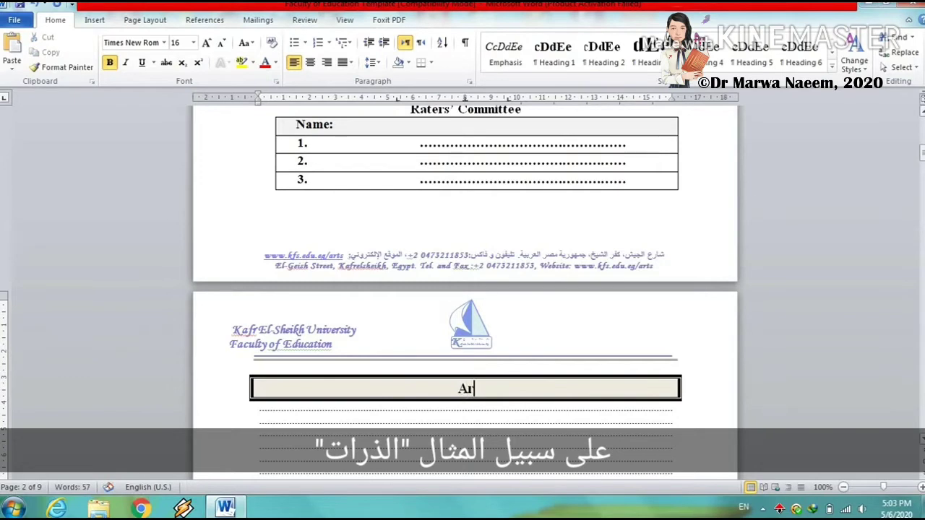
pyautogui.press('BackSpace')
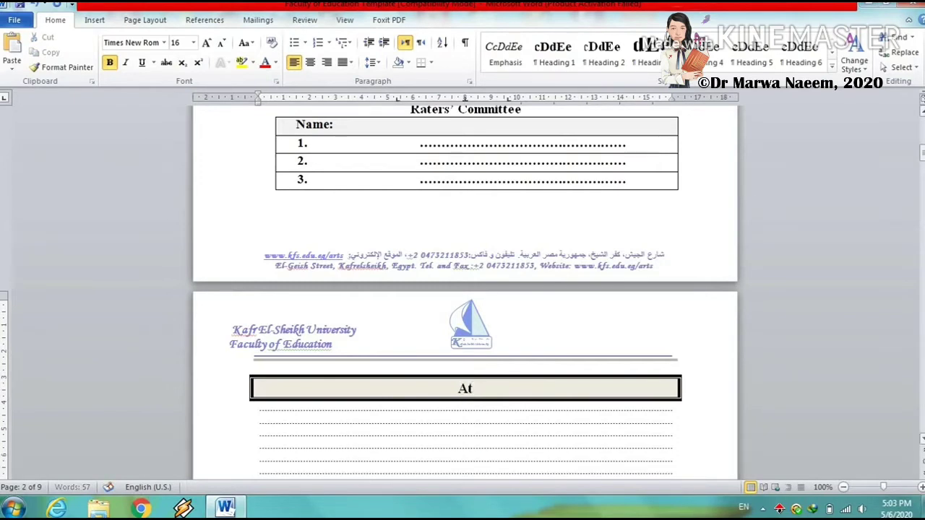
pyautogui.write('toms')
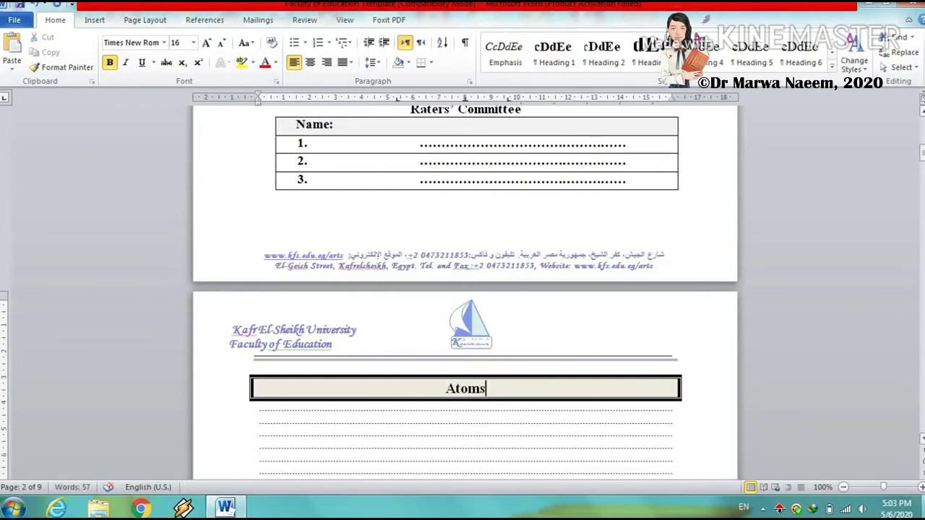
# Step: Delete the Content heading together with its box at the start of page 3
pyautogui.scroll(-3, 711, 409)
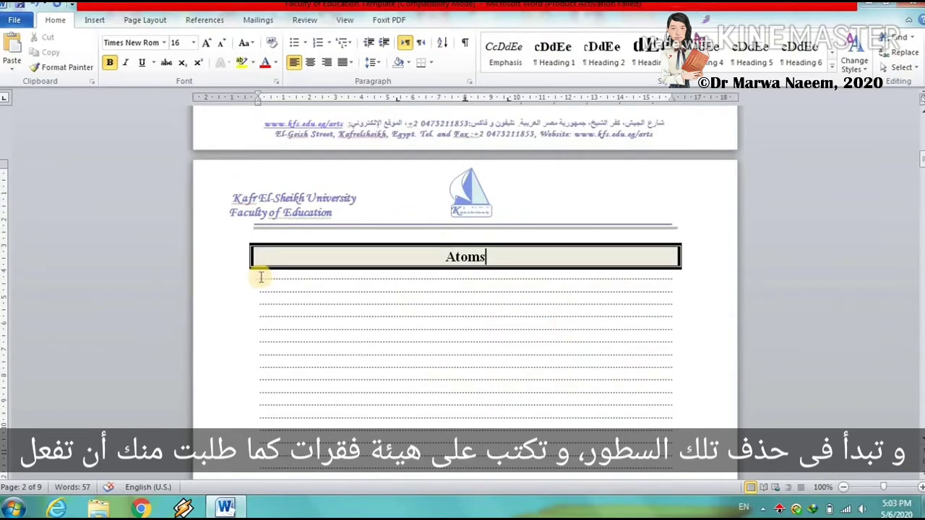
pyautogui.moveTo(261, 277); pyautogui.dragTo(327, 276)
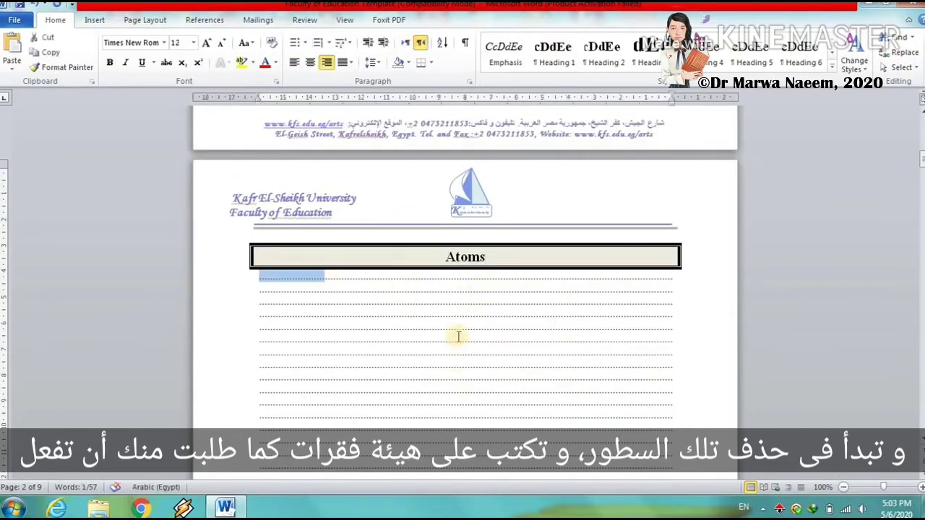
pyautogui.scroll(-7, 489, 406)
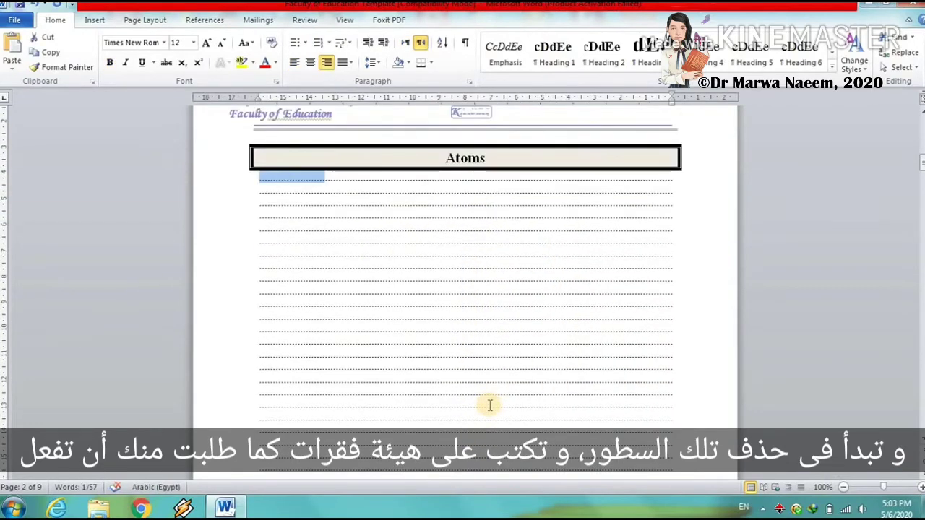
pyautogui.scroll(-5, 489, 406)
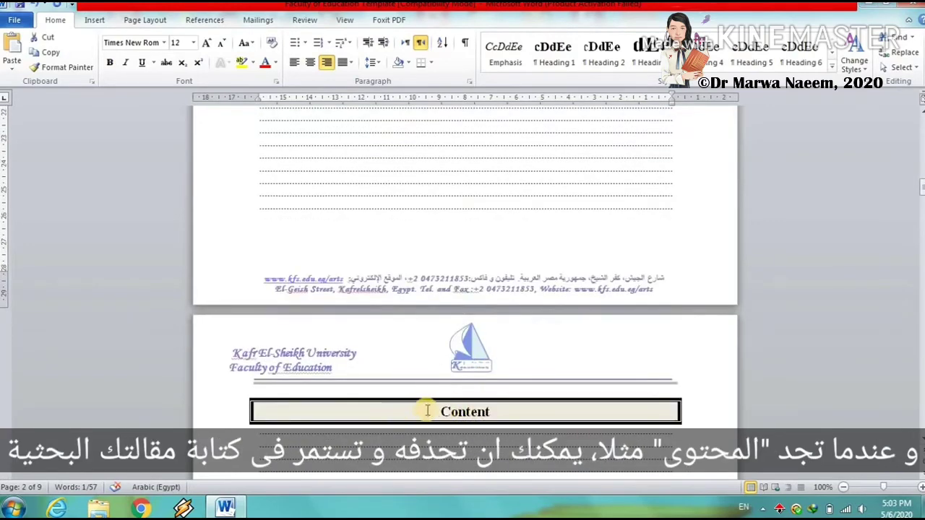
pyautogui.moveTo(427, 411); pyautogui.dragTo(528, 407)
pyautogui.press('Delete')
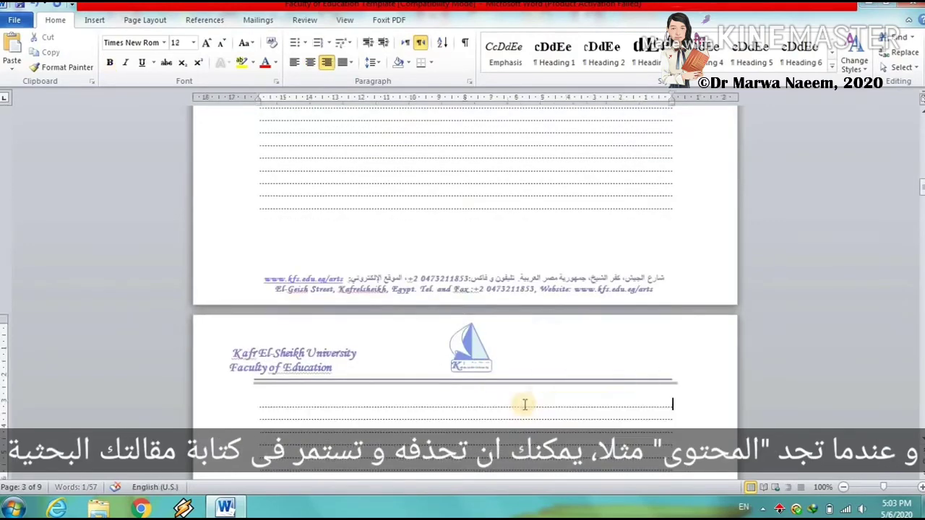
# Step: Replace the Conclusion and Recommendations heading on page 8 with "Translation"
pyautogui.scroll(-7, 462, 430)
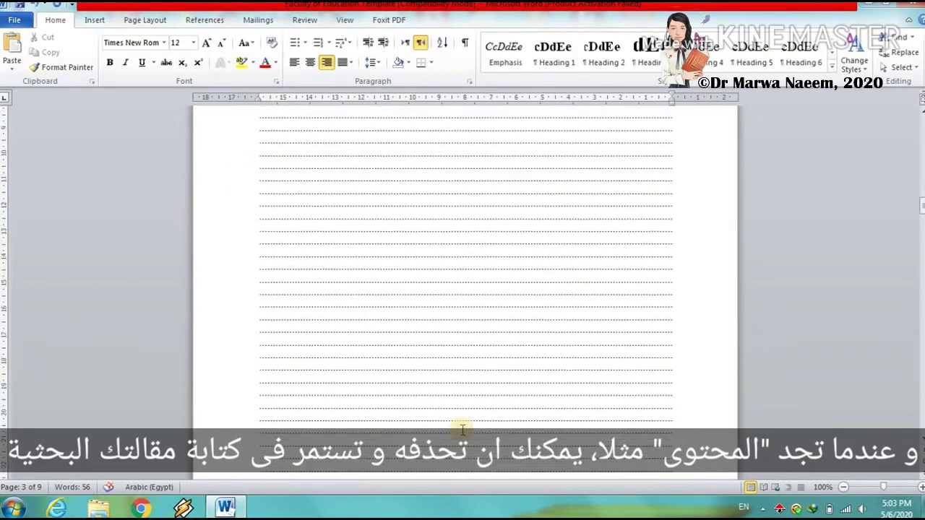
pyautogui.scroll(-5, 463, 429)
pyautogui.scroll(4, 463, 431)
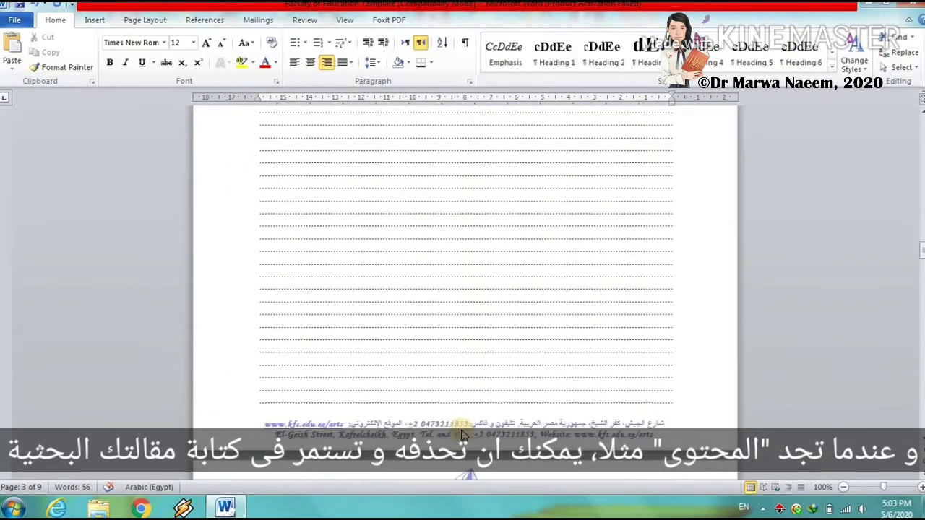
pyautogui.scroll(-7, 462, 432)
pyautogui.scroll(-5, 463, 430)
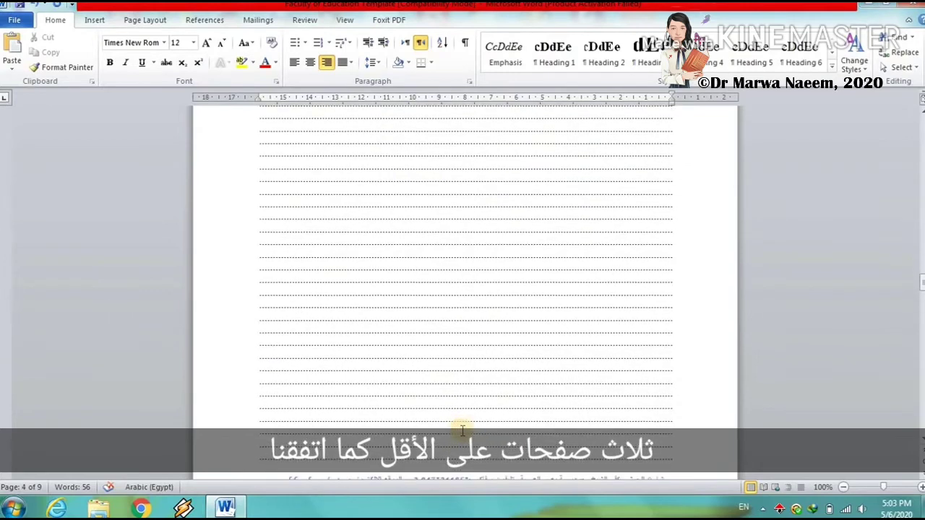
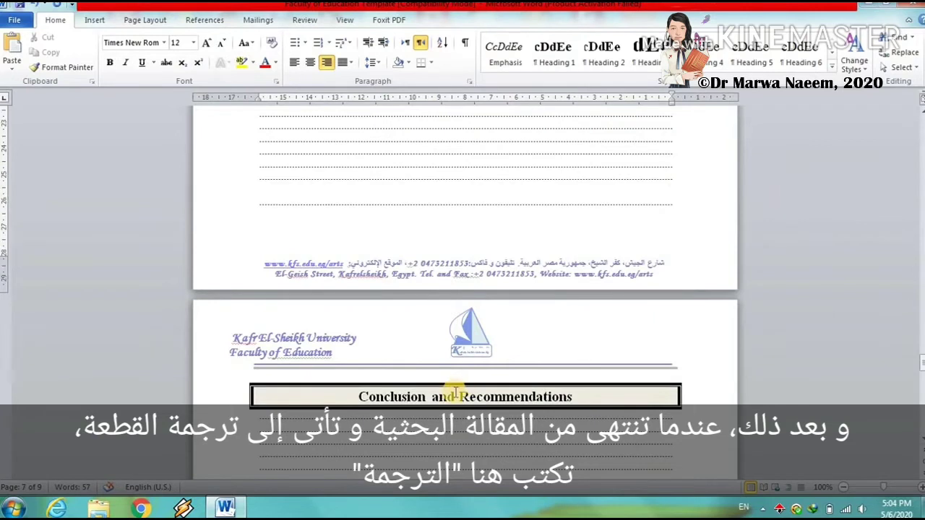
pyautogui.tripleClick(447, 397)
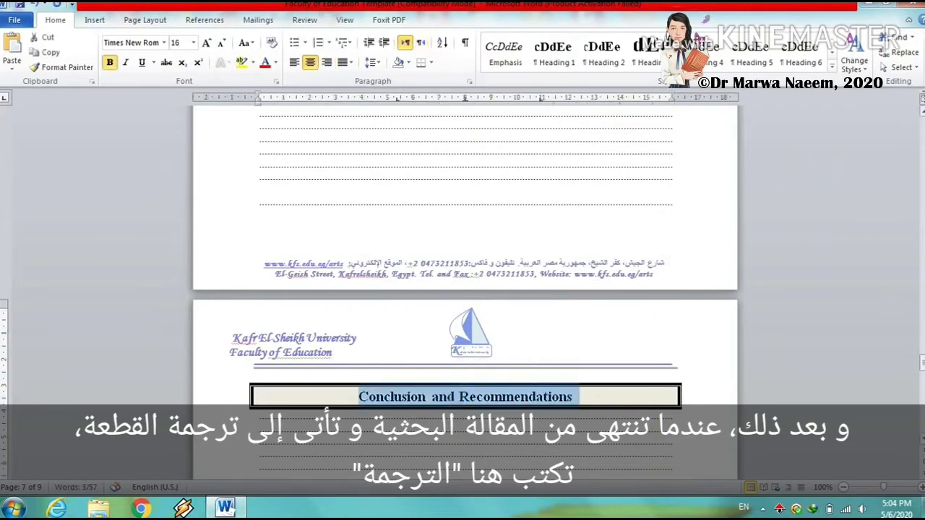
pyautogui.write('T')
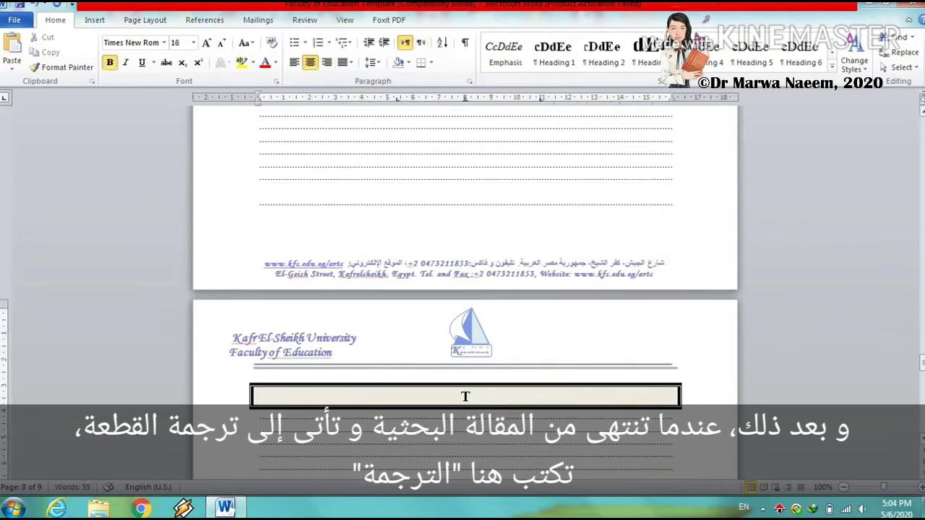
pyautogui.write('ransl')
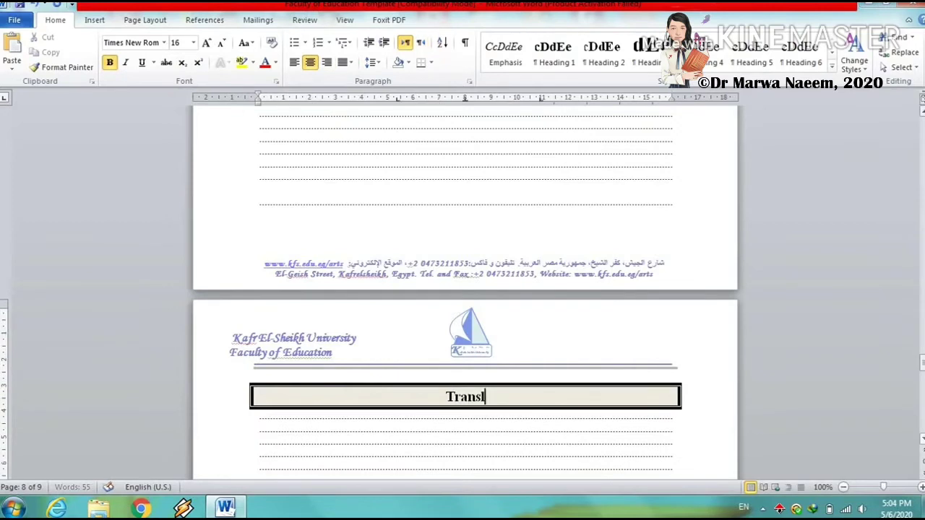
pyautogui.write('ation')
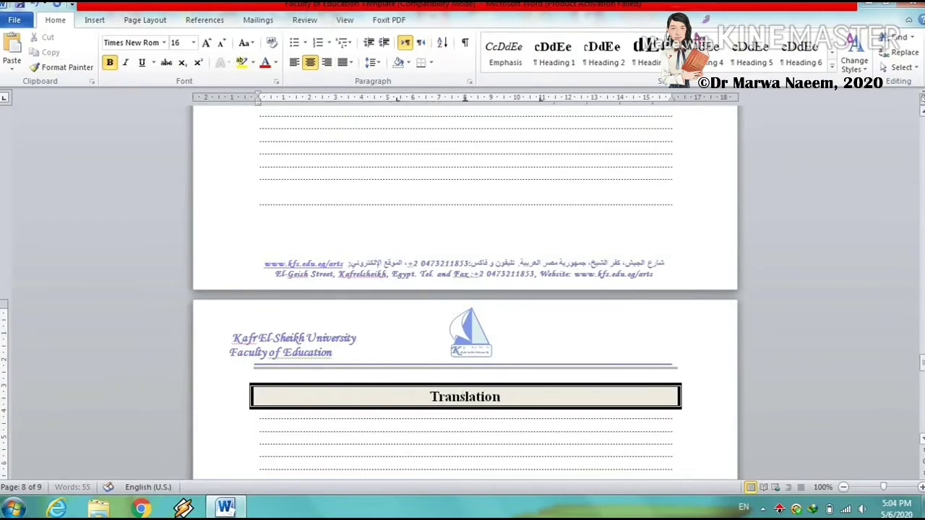
# Step: Add an empty second line under "Translation" and a blank line before the preceding page's last dotted line, keeping the heading box on one page
pyautogui.hotkey('ctrl', 'BackSpace')
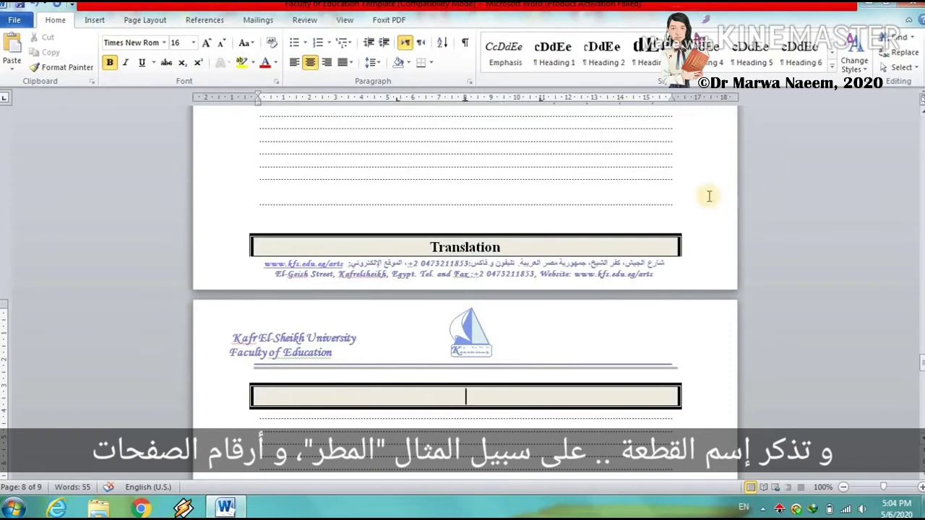
pyautogui.click(682, 204)
pyautogui.press('Return')
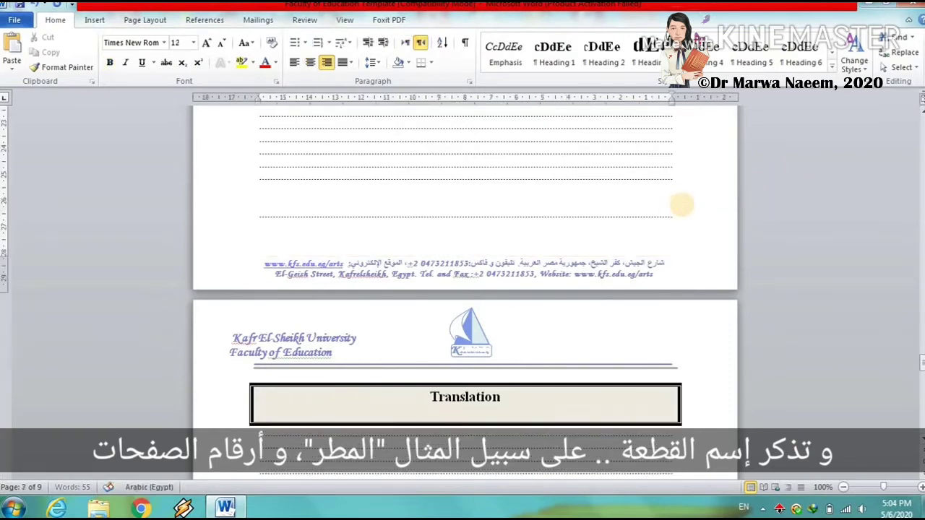
pyautogui.click(469, 413)
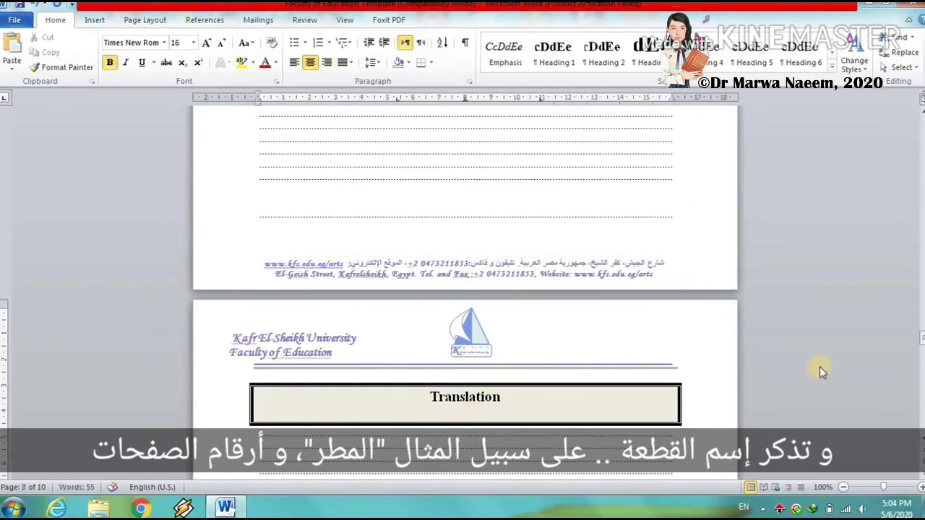
# Step: Enter the passage name and page numbers "Rain (8 – 9)" on the second line of the Translation heading box
pyautogui.write('Rai')
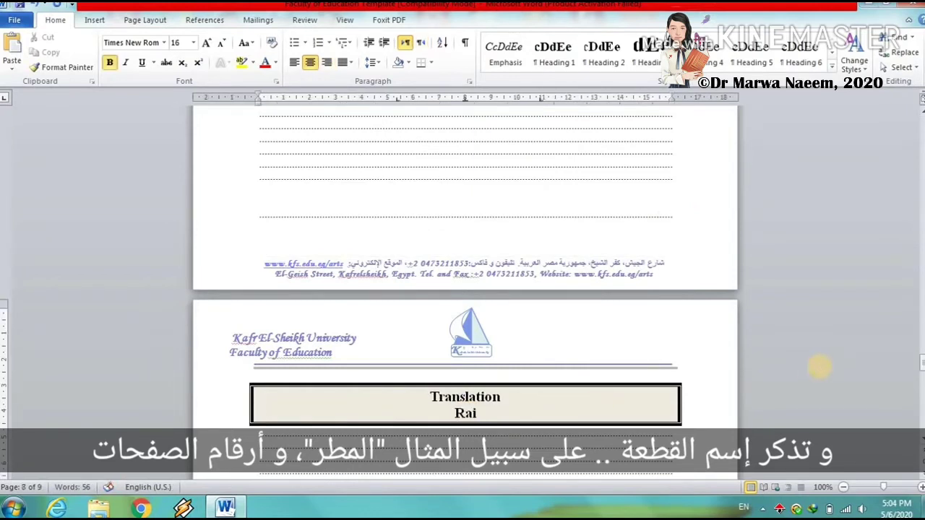
pyautogui.write('n (')
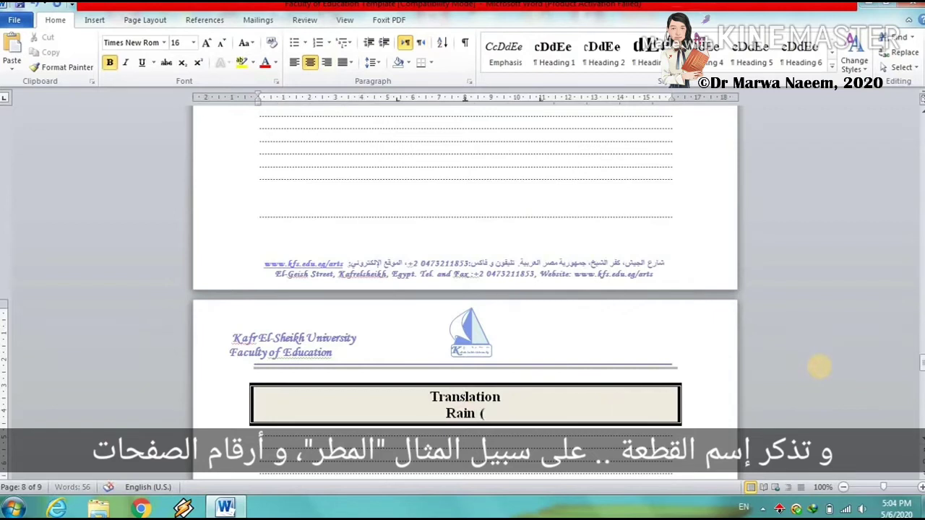
pyautogui.write('8')
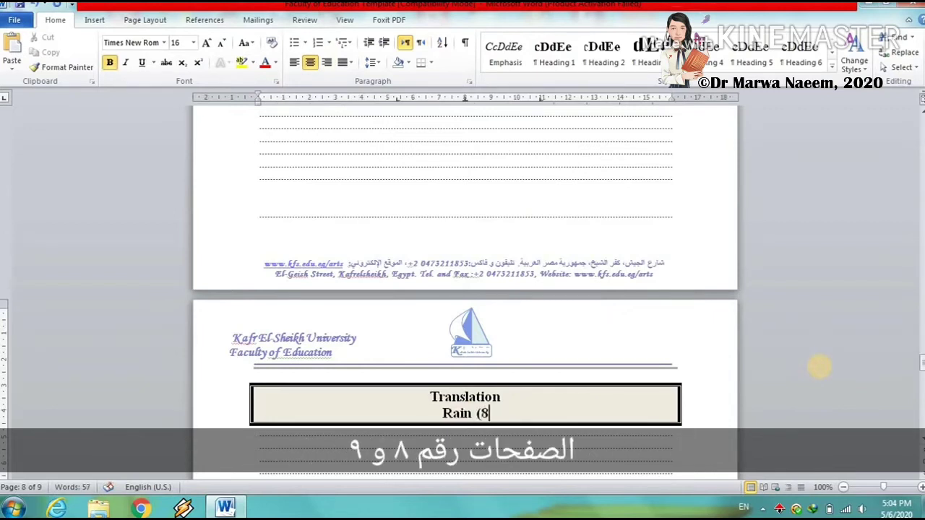
pyautogui.write(' - 9')
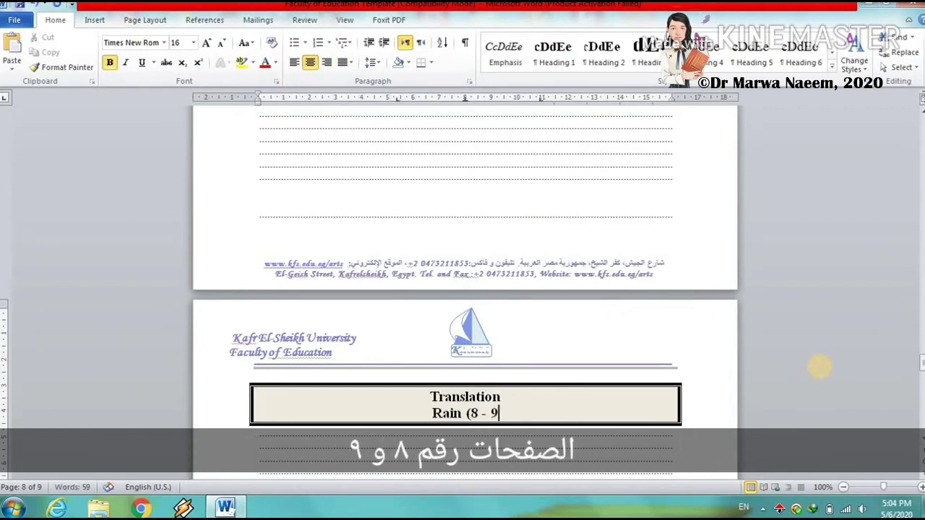
pyautogui.write(')')
# Step: Delete the first dotted lines below the Translation heading box and place the cursor in the cleared space
pyautogui.scroll(-3, 765, 369)
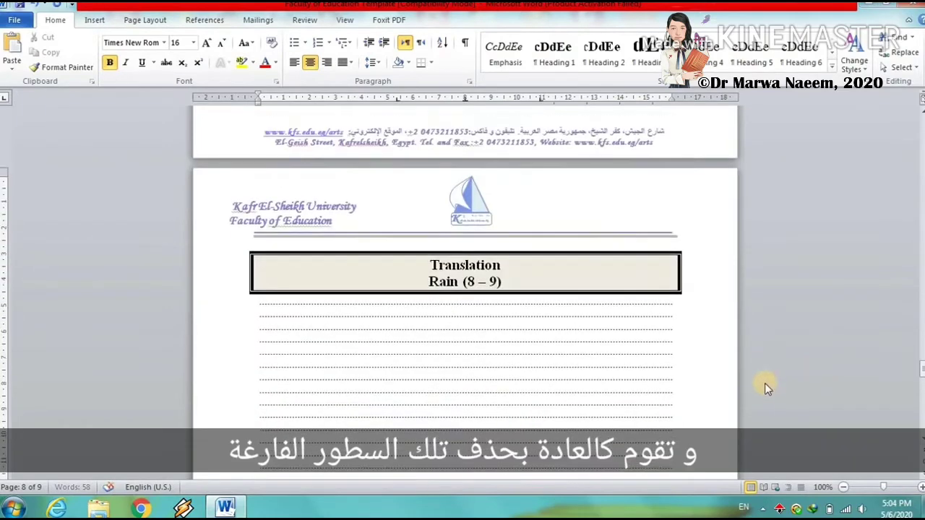
pyautogui.click(258, 307)
pyautogui.keyDown('shift'); pyautogui.click(557, 377); pyautogui.keyUp('shift')
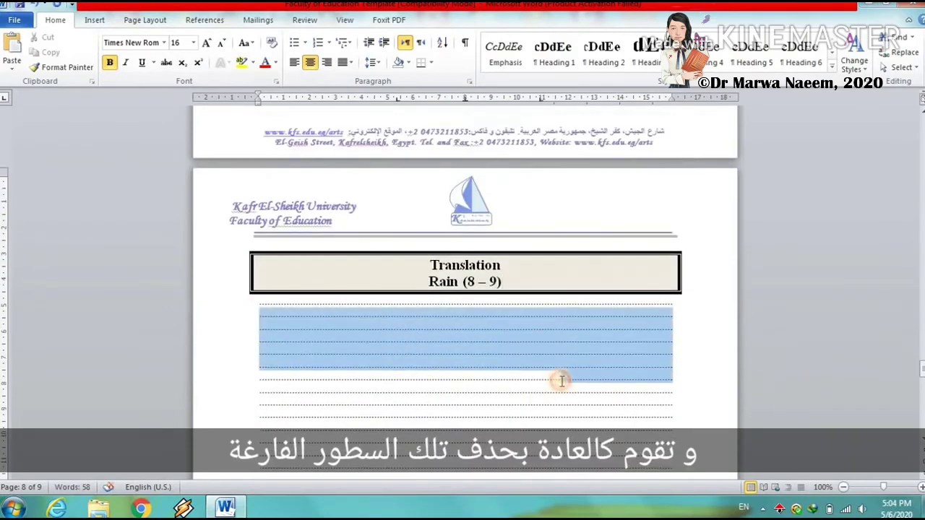
pyautogui.press('Delete')
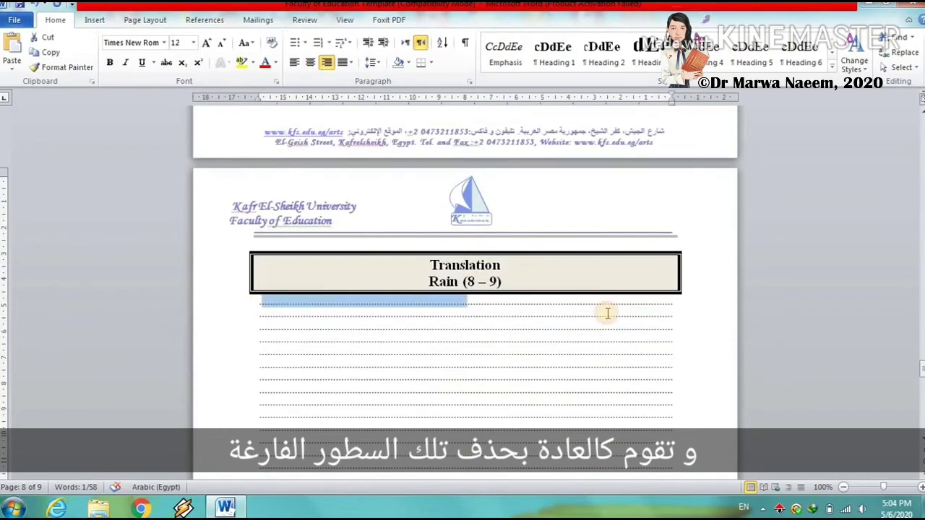
pyautogui.moveTo(605, 313); pyautogui.dragTo(685, 338)
pyautogui.moveTo(671, 306); pyautogui.dragTo(491, 381)
pyautogui.press('Delete')
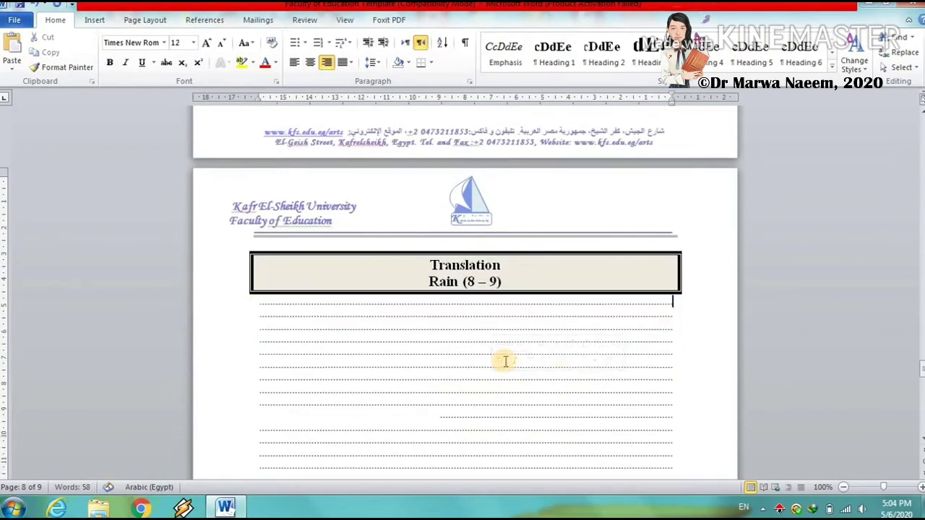
pyautogui.press('Delete')
pyautogui.press('Delete')
pyautogui.press('Delete')
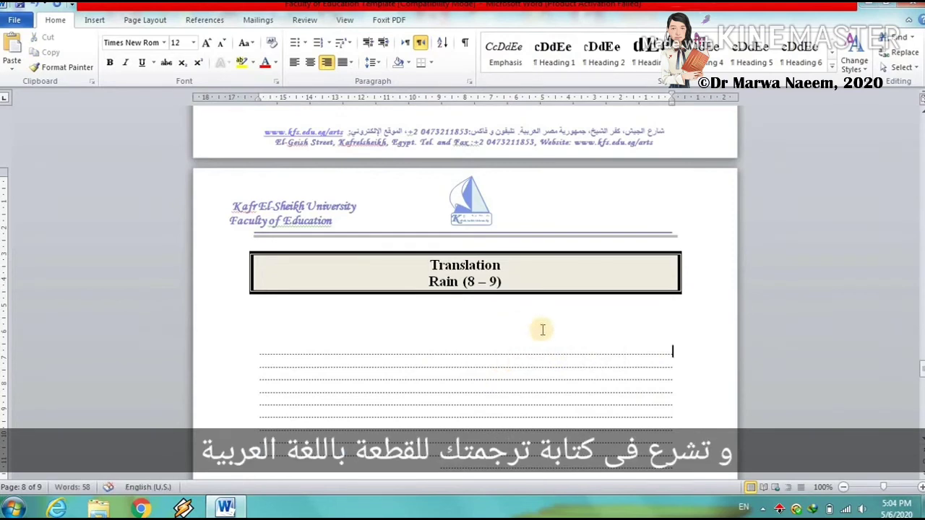
pyautogui.click(349, 63)
pyautogui.click(351, 80)
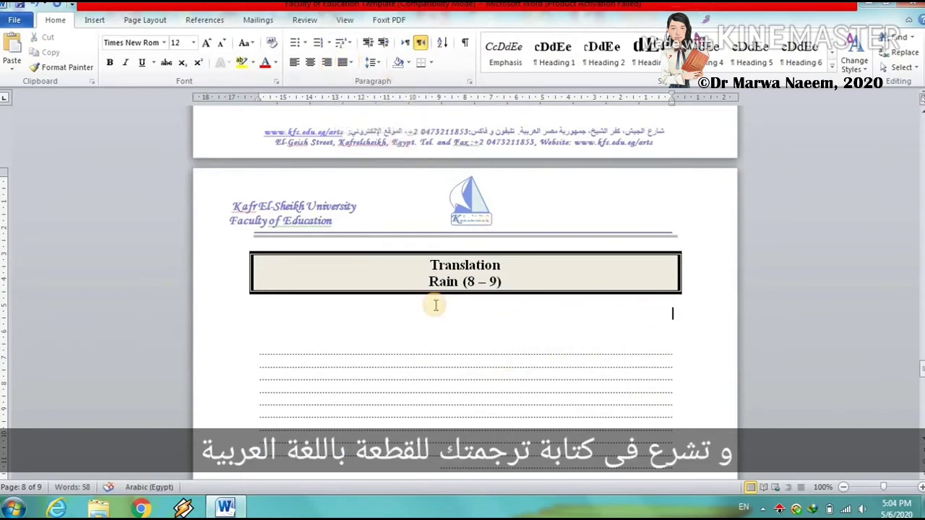
# Step: Switch to Arabic input and enter sample Arabic text in the cleared space below the Translation heading box
pyautogui.hotkey('alt', 'shift')
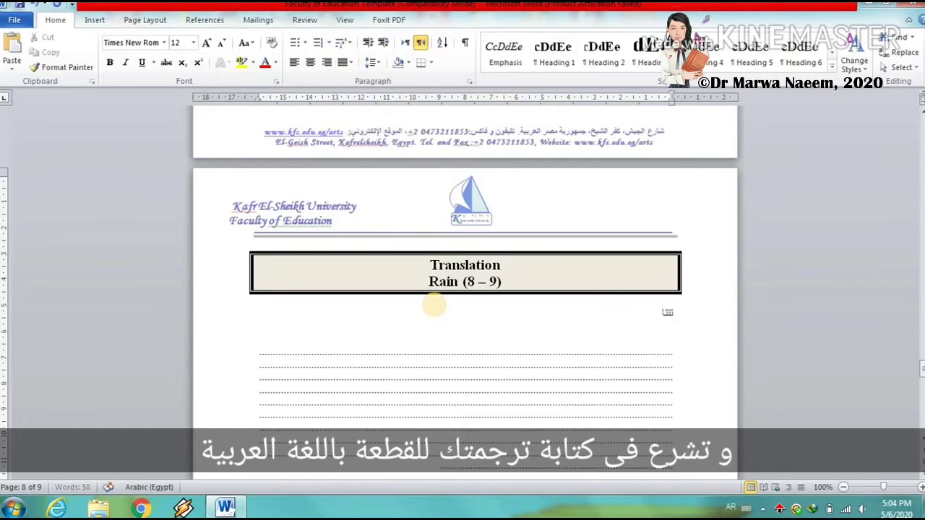
pyautogui.write('سلسلسل')
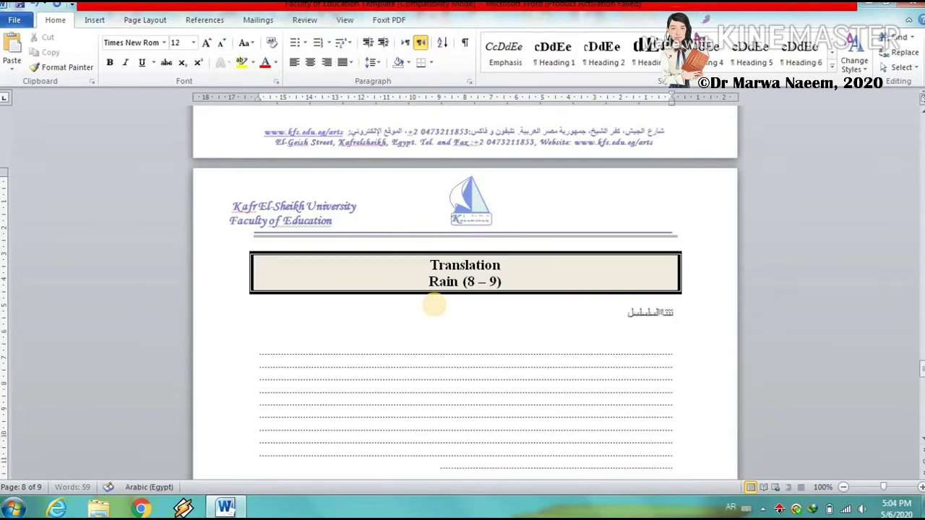
# Step: Delete the unneeded References heading together with the dotted lines on the page that follows it
pyautogui.scroll(-15, 477, 368)
pyautogui.scroll(2, 423, 314)
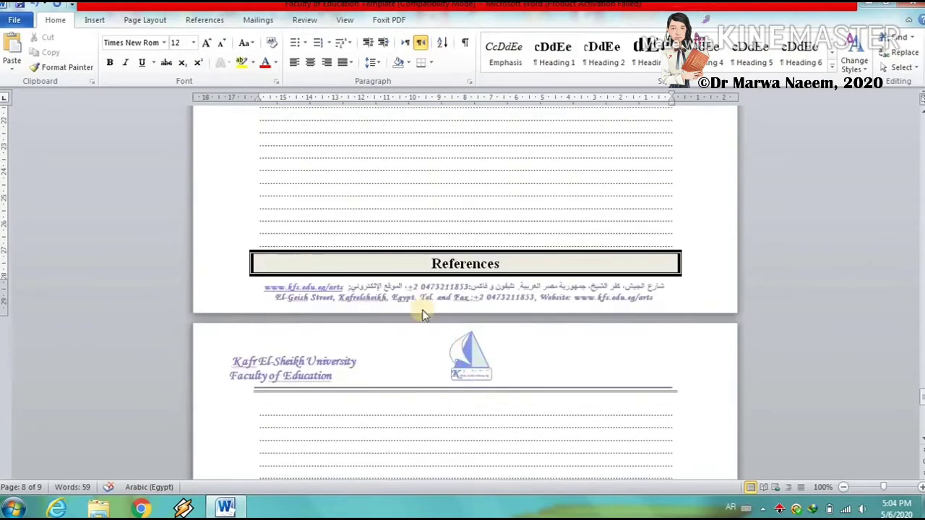
pyautogui.click(257, 248)
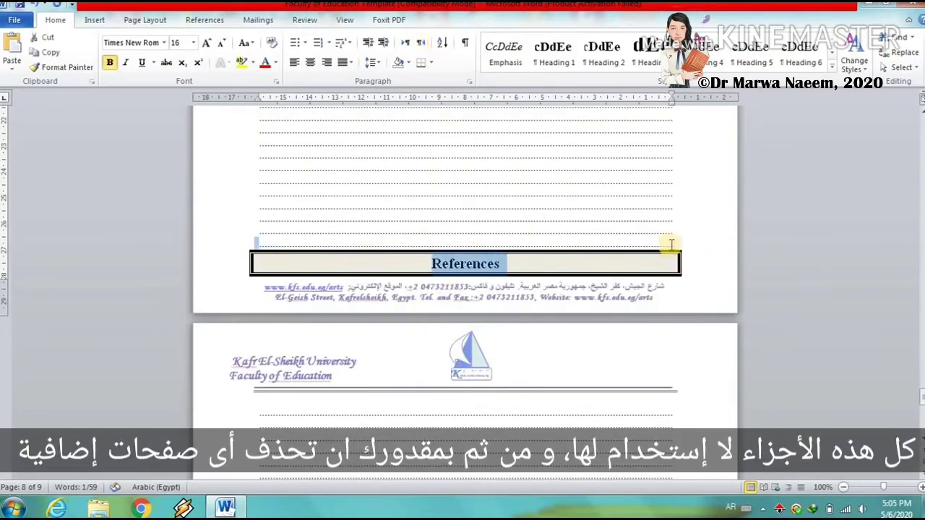
pyautogui.click(582, 262)
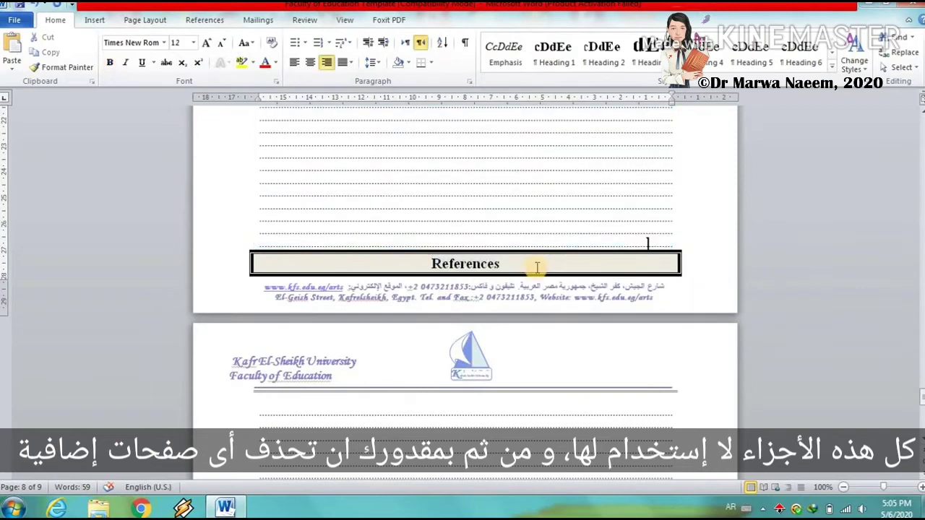
pyautogui.moveTo(414, 264); pyautogui.dragTo(599, 474)
pyautogui.press('Delete')
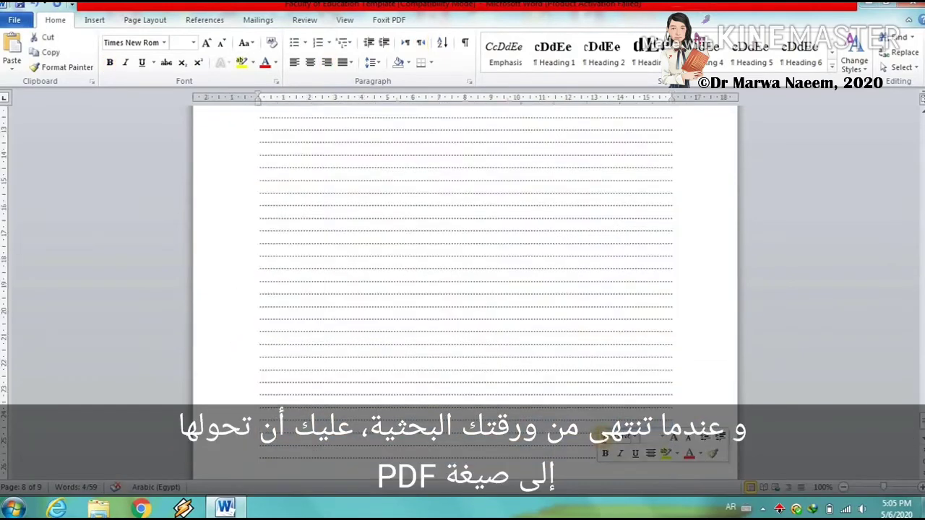
# Step: Start saving a copy of the document and choose the Desktop as its destination folder
pyautogui.scroll(10, 600, 408)
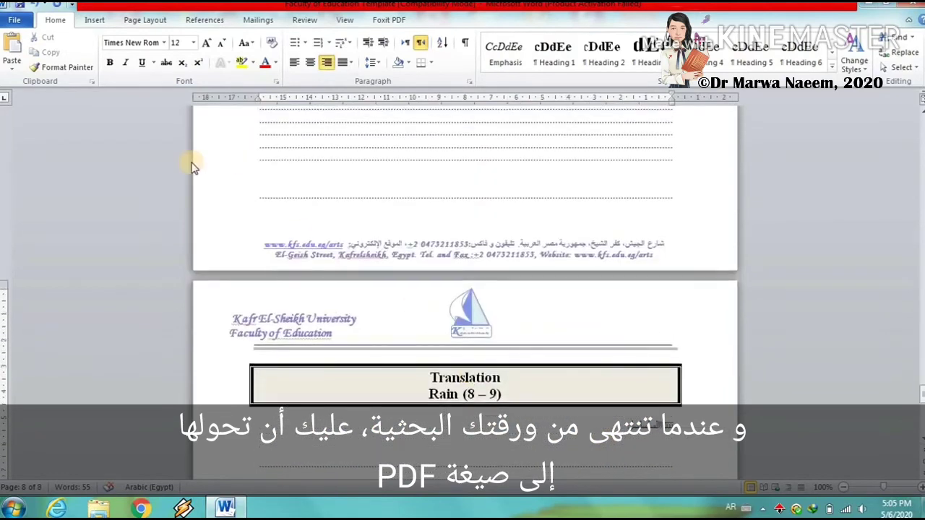
pyautogui.scroll(6, 371, 281)
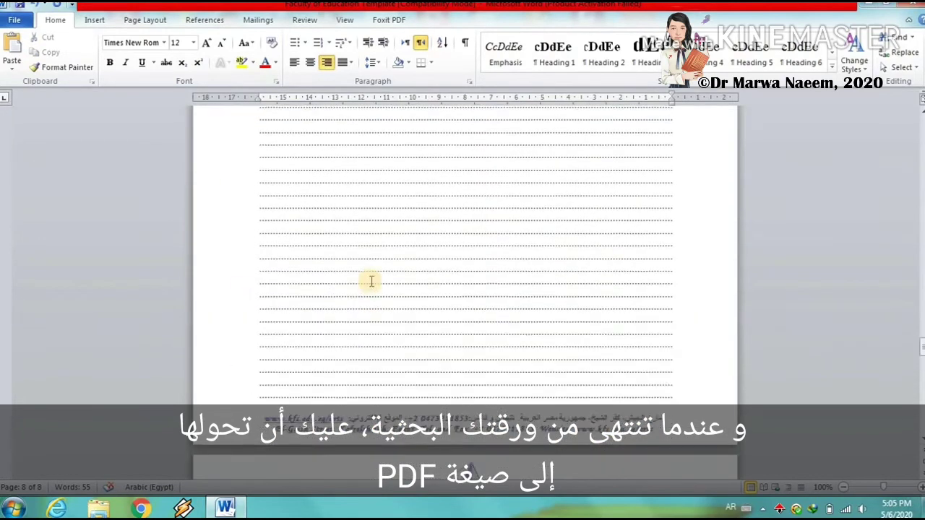
pyautogui.scroll(10, 370, 283)
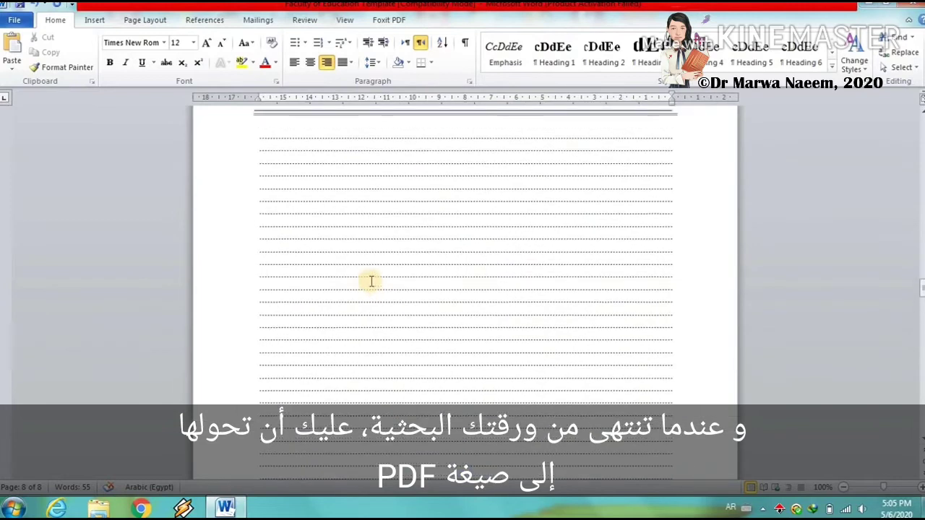
pyautogui.scroll(15, 371, 281)
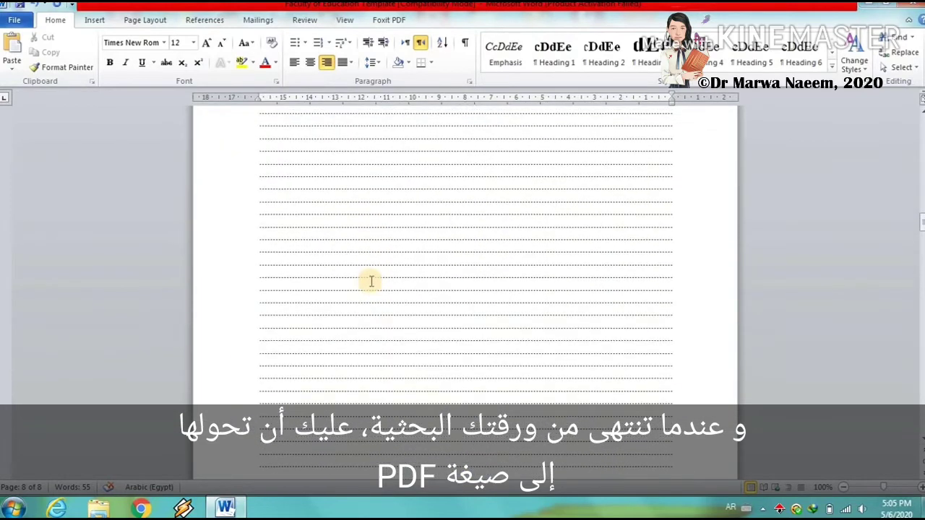
pyautogui.scroll(15, 371, 281)
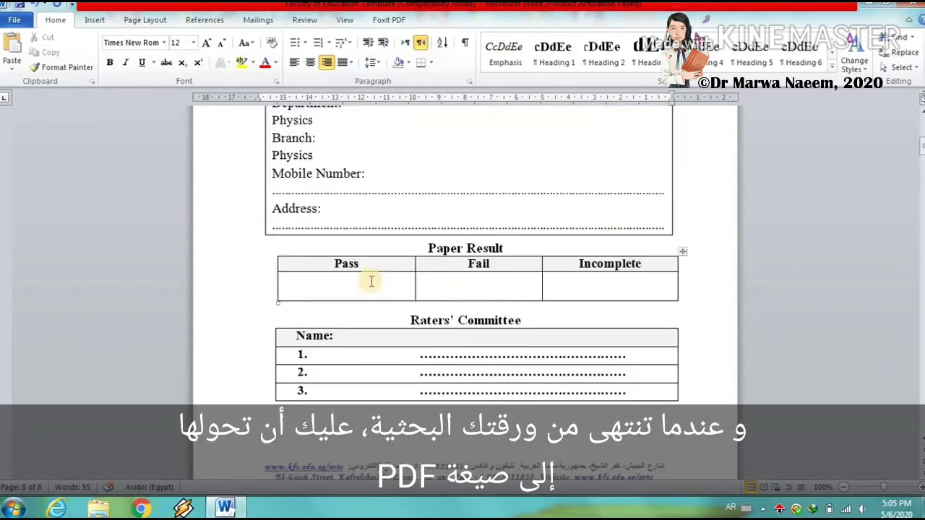
pyautogui.click(13, 21)
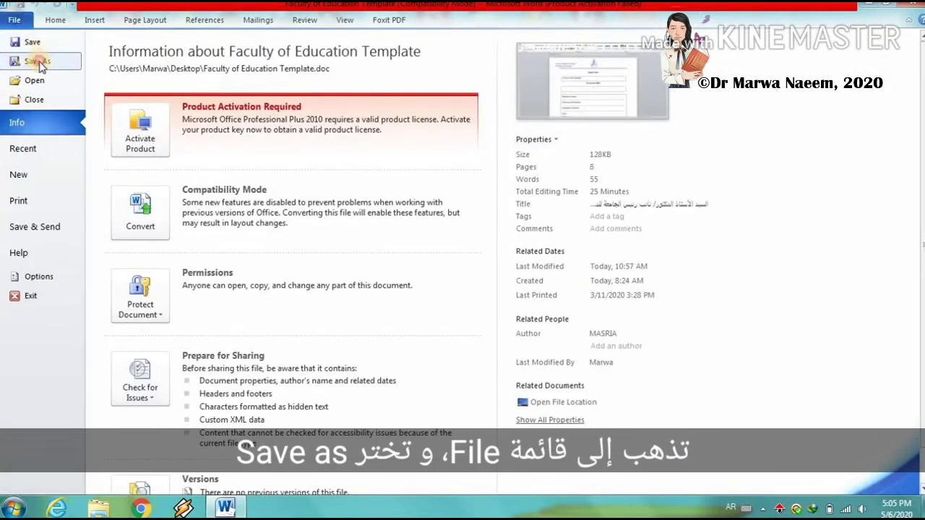
pyautogui.click(37, 61)
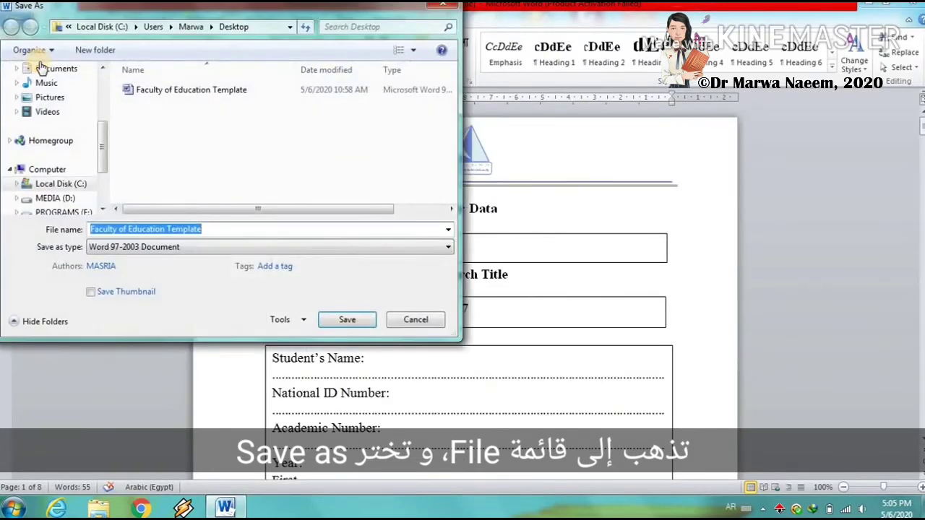
pyautogui.moveTo(108, 146); pyautogui.dragTo(105, 94)
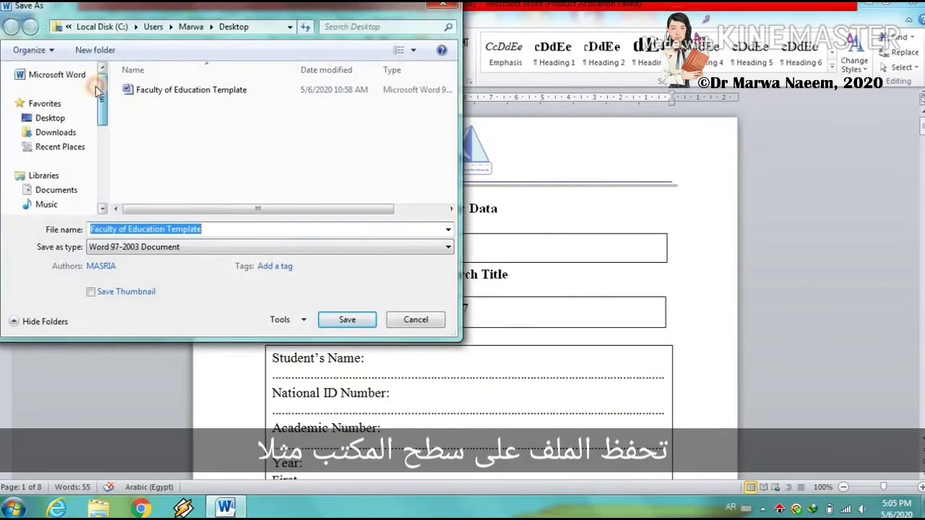
pyautogui.click(45, 119)
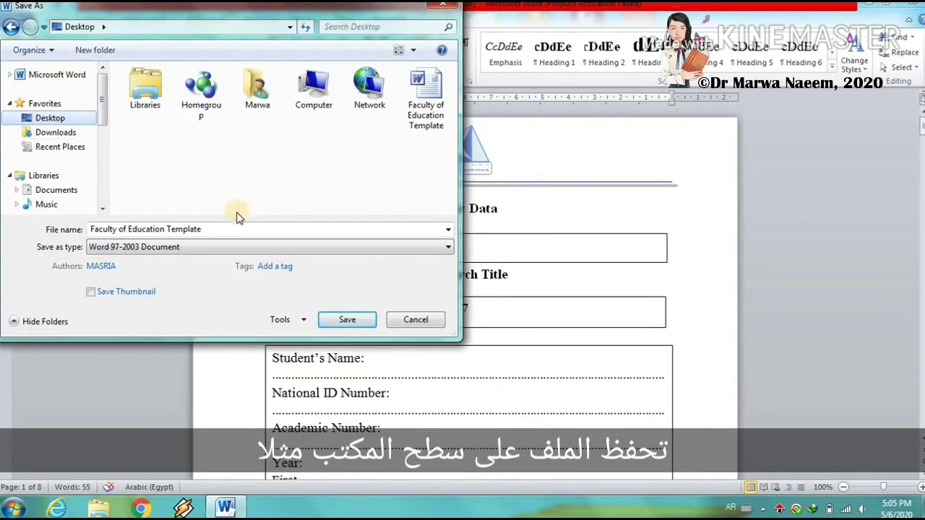
# Step: Save the copy as a PDF under the name "Faculty of Education Template" and close the PDF viewer
pyautogui.moveTo(209, 229); pyautogui.dragTo(98, 231)
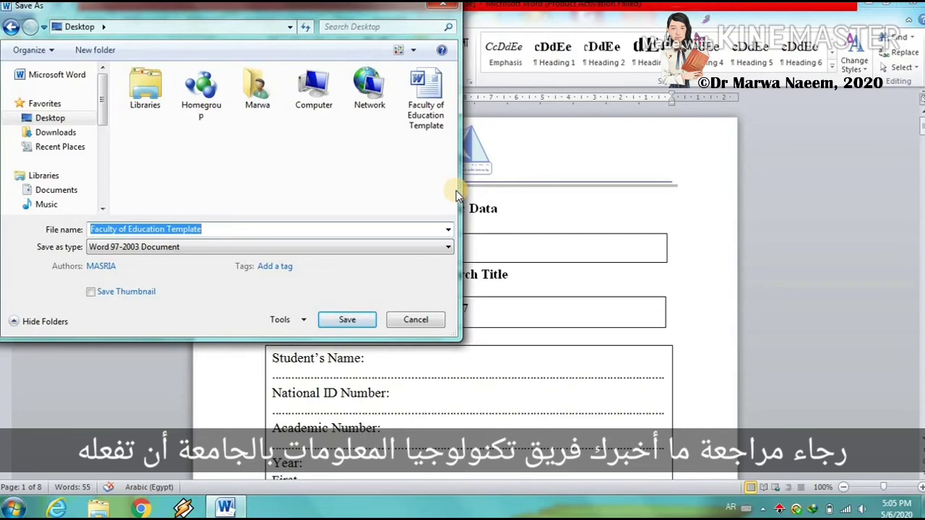
pyautogui.click(195, 228)
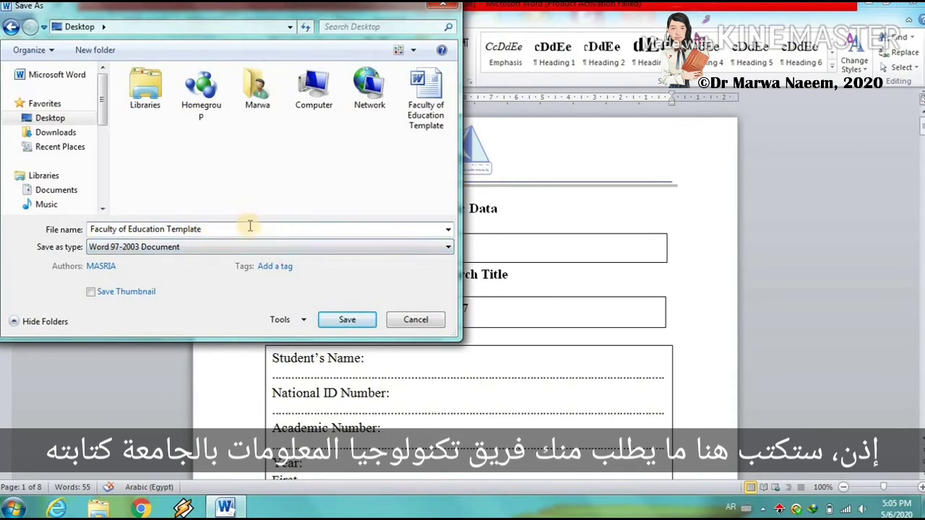
pyautogui.click(208, 248)
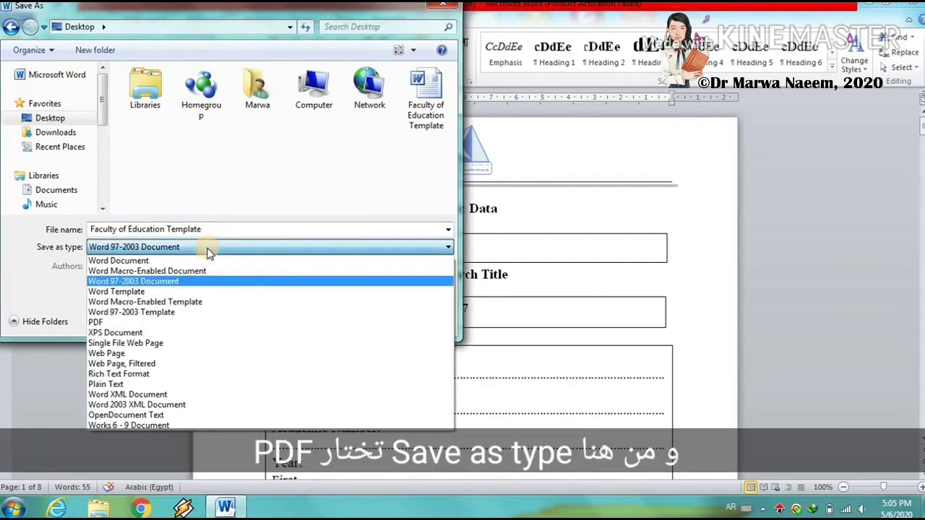
pyautogui.click(97, 322)
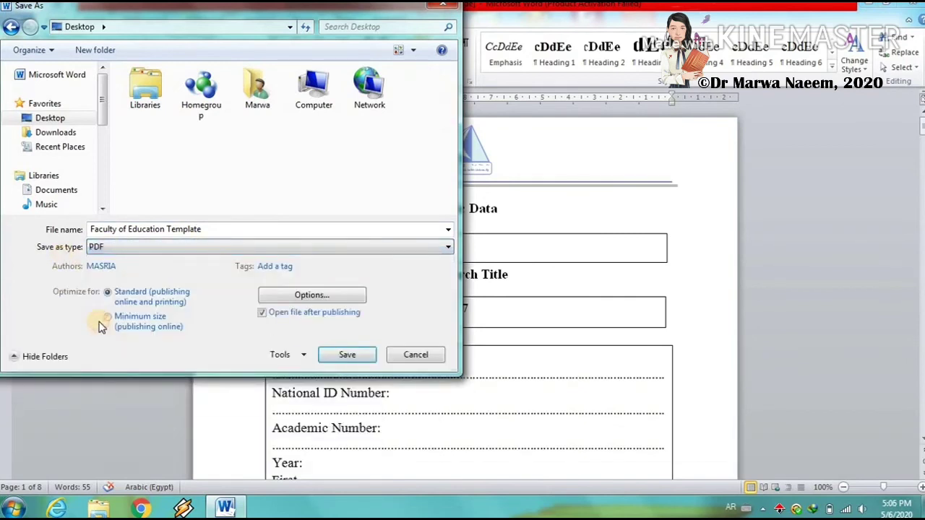
pyautogui.click(347, 355)
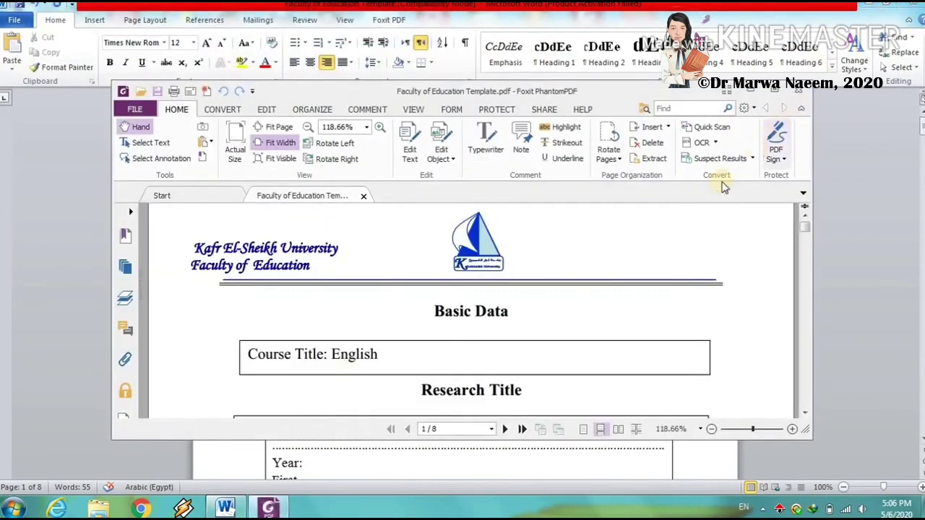
pyautogui.click(799, 92)
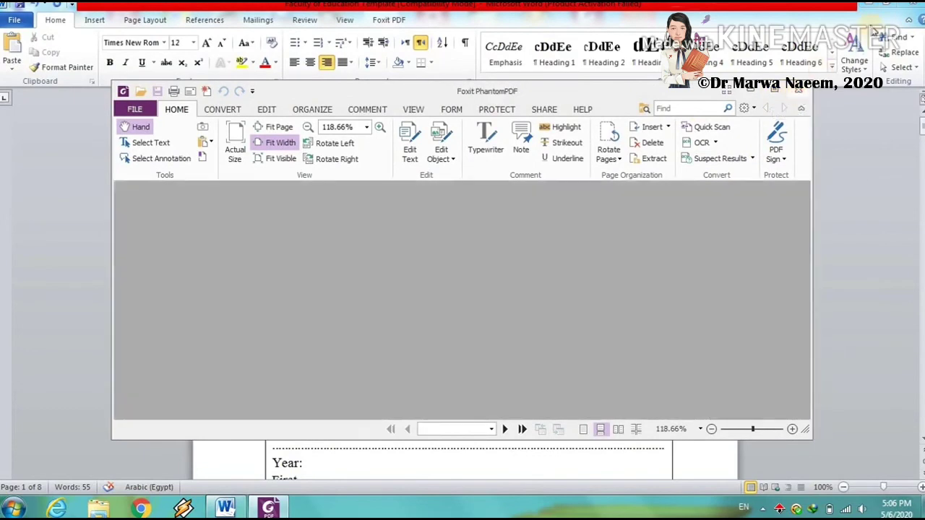
# Step: Minimize Word, open the exported PDF from the desktop in Foxit PhantomPDF, examine its first page at full size and close it
pyautogui.click(873, 9)
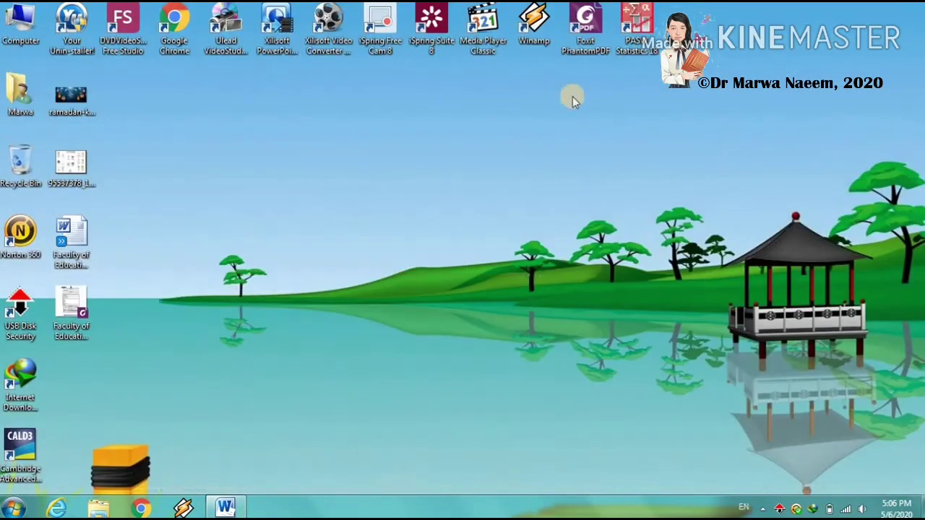
pyautogui.doubleClick(86, 313)
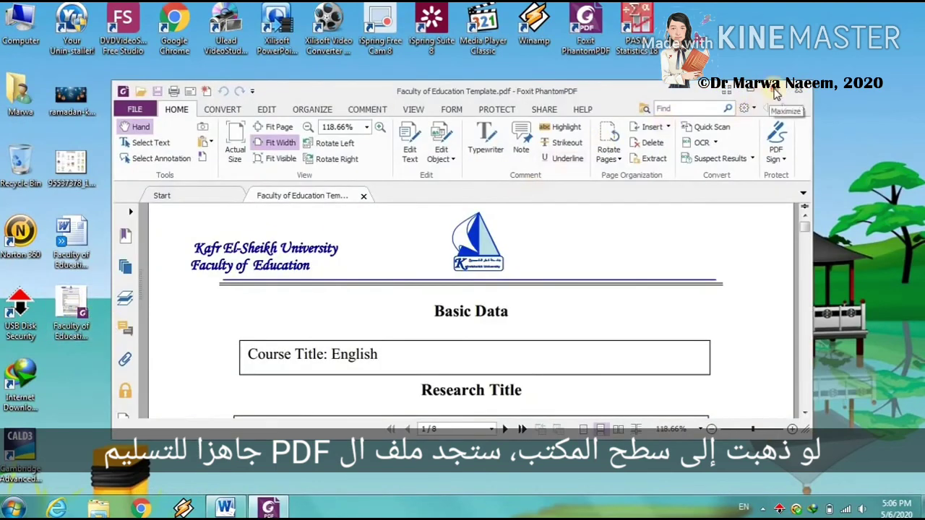
pyautogui.click(774, 89)
pyautogui.scroll(-5, 487, 290)
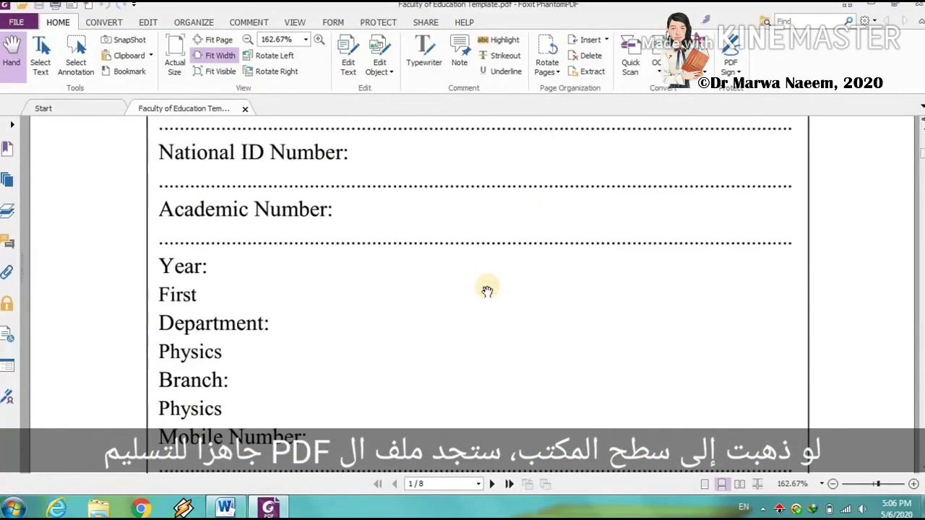
pyautogui.scroll(5, 488, 290)
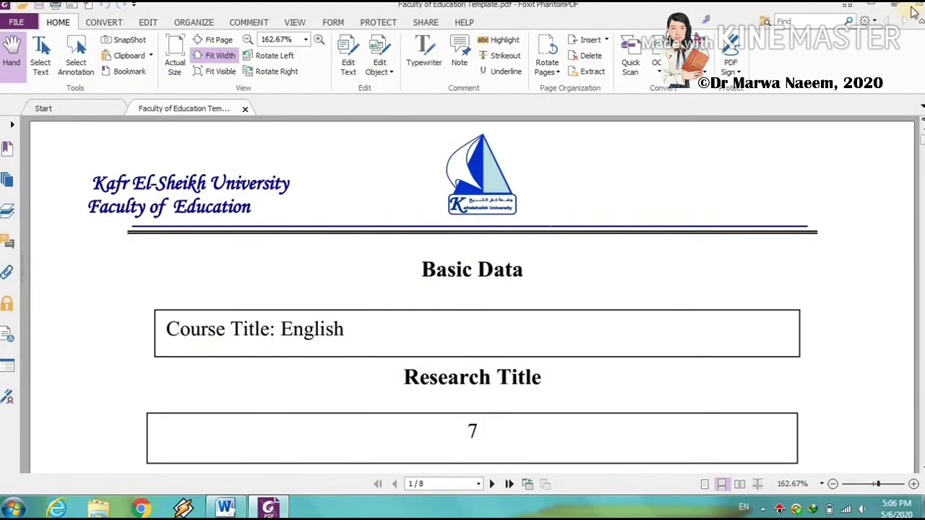
pyautogui.click(914, 11)
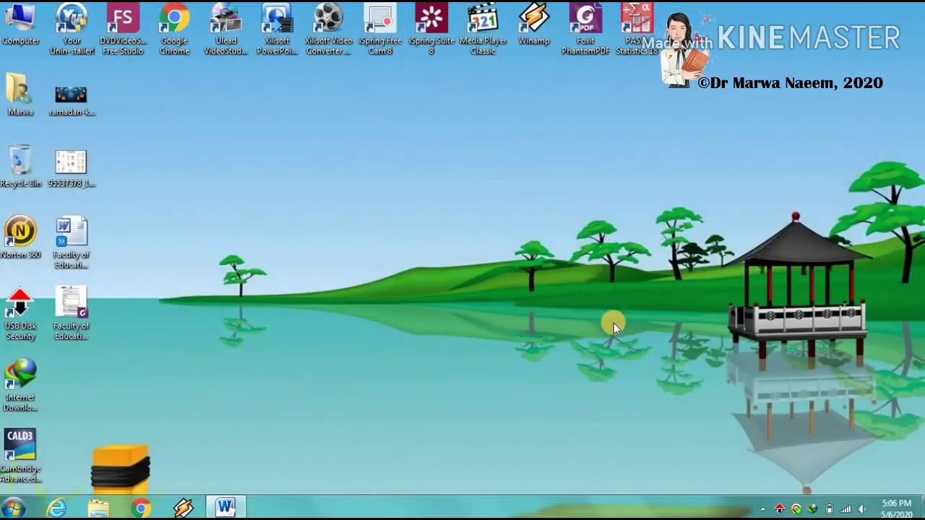